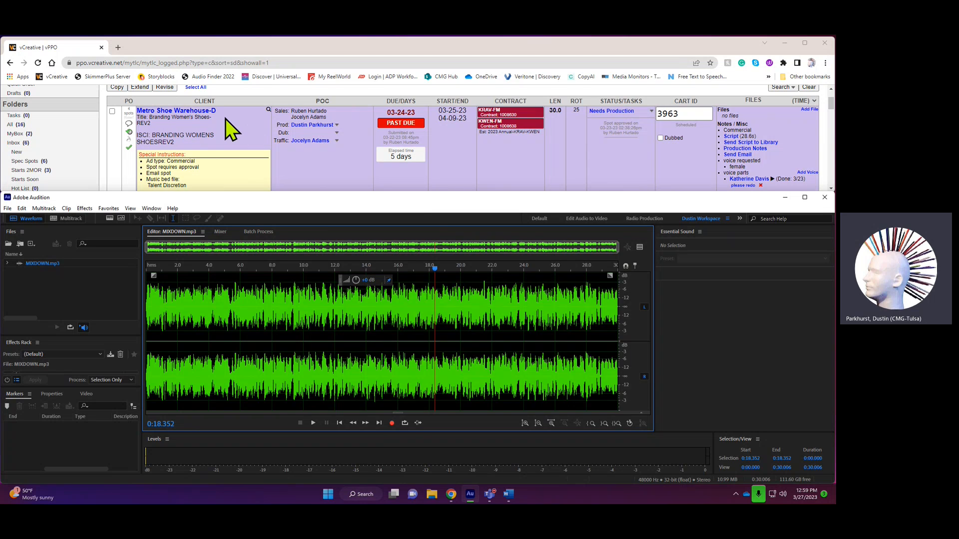
- Display the metadata of MIXDOWN.mp3 with its CART fields
{"action": "left_click", "coordinate": [425, 333]}
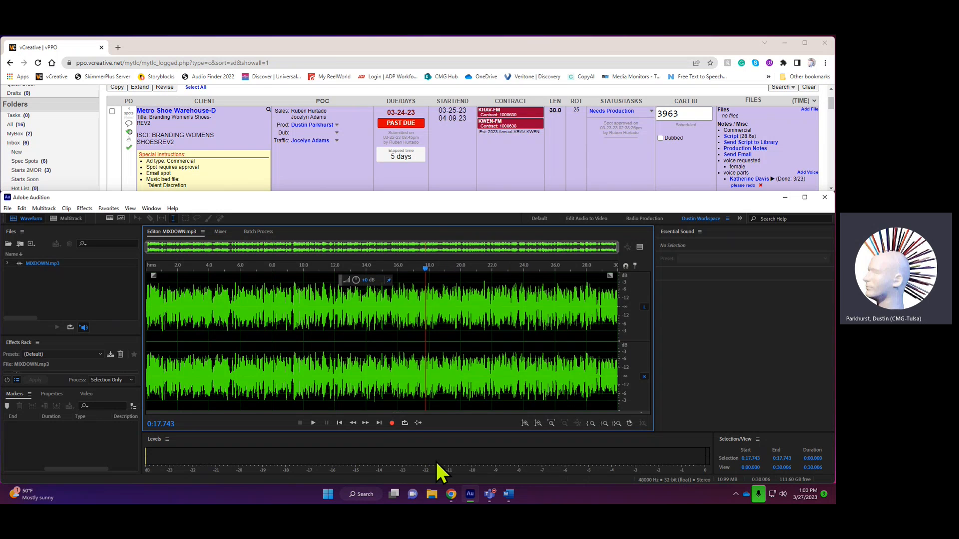
{"action": "left_click", "coordinate": [152, 208]}
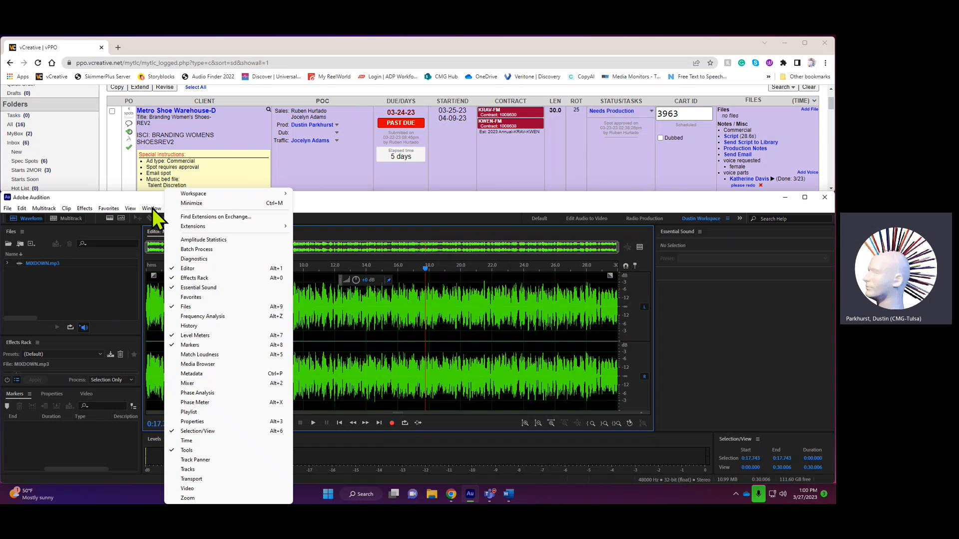
{"action": "left_click", "coordinate": [190, 376]}
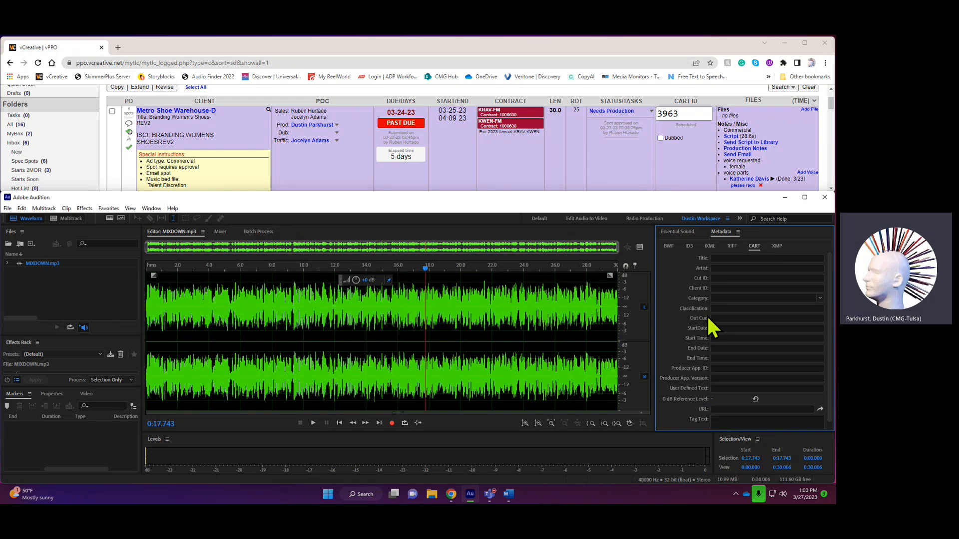
{"action": "left_click", "coordinate": [152, 209]}
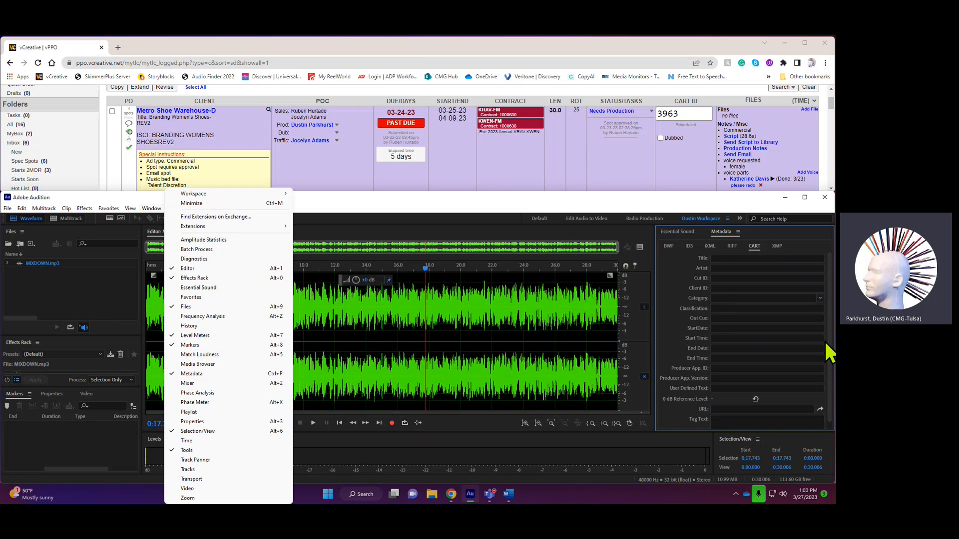
{"action": "left_click", "coordinate": [719, 269]}
{"action": "left_click", "coordinate": [756, 247]}
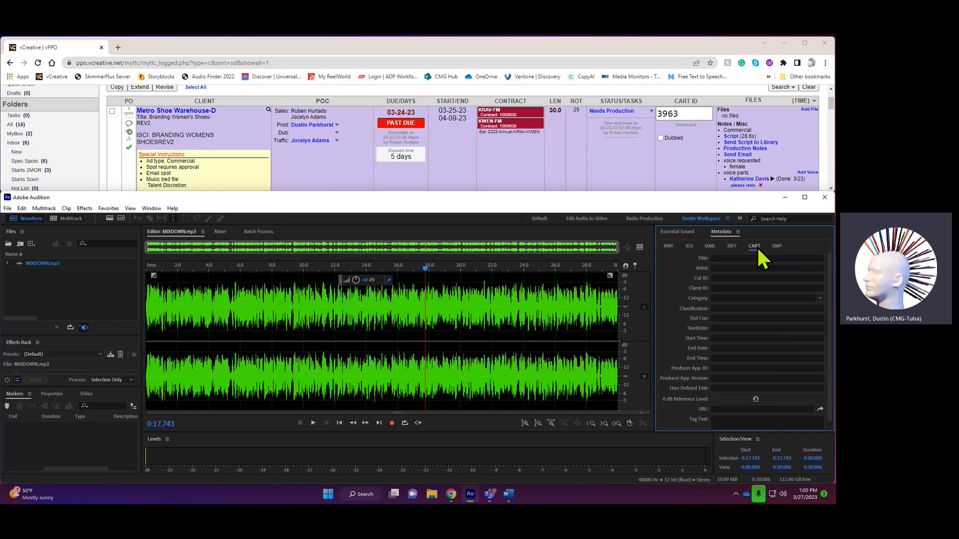
- Switch the metadata view to XMP and expand the WideOrbit group
{"action": "left_click", "coordinate": [777, 247]}
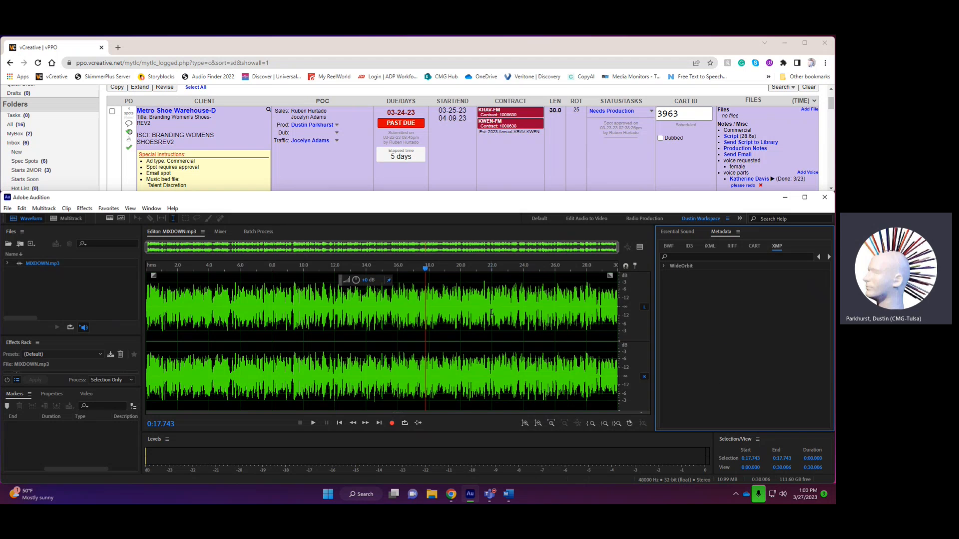
{"action": "left_click", "coordinate": [413, 306]}
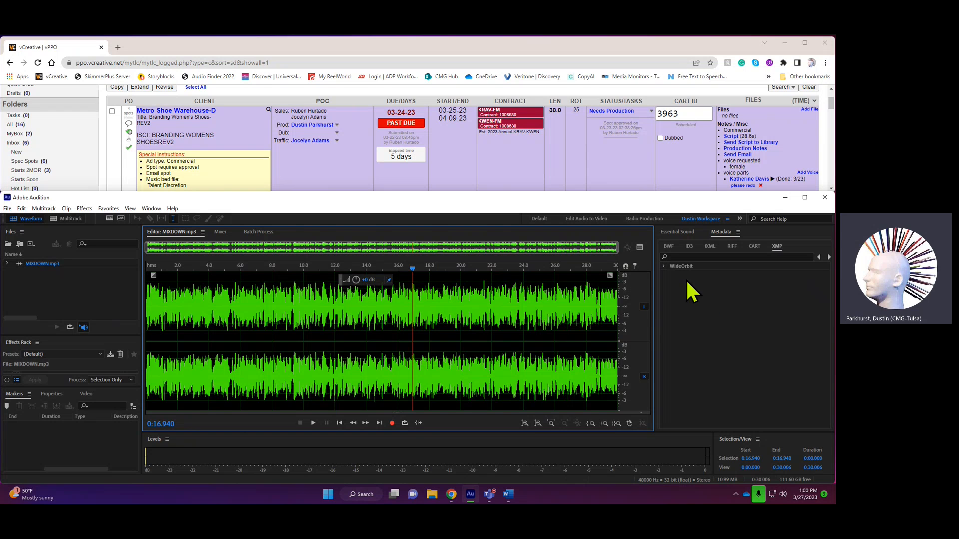
{"action": "left_click", "coordinate": [668, 277]}
{"action": "left_click", "coordinate": [663, 266]}
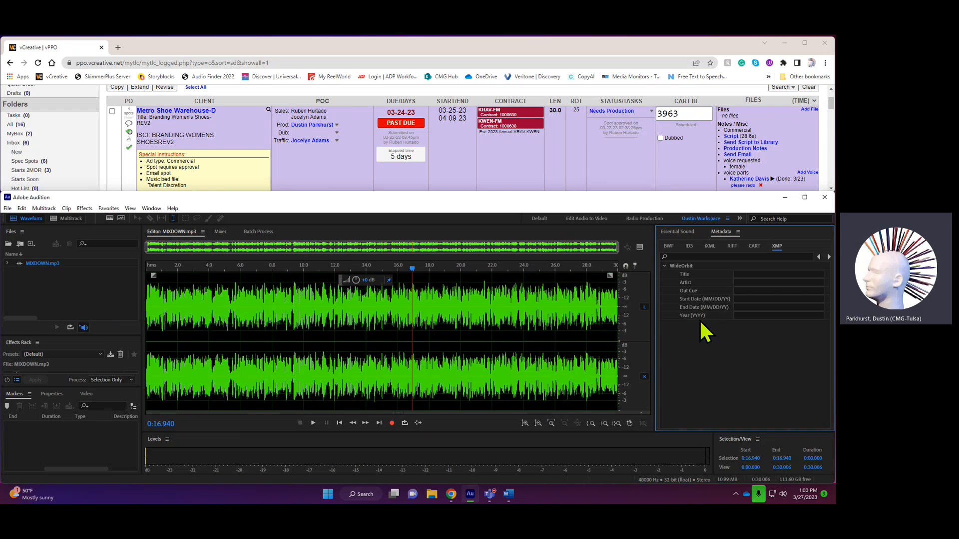
- Enter "Metro Shoe Warehouse" as the WideOrbit title
{"action": "left_click", "coordinate": [739, 272]}
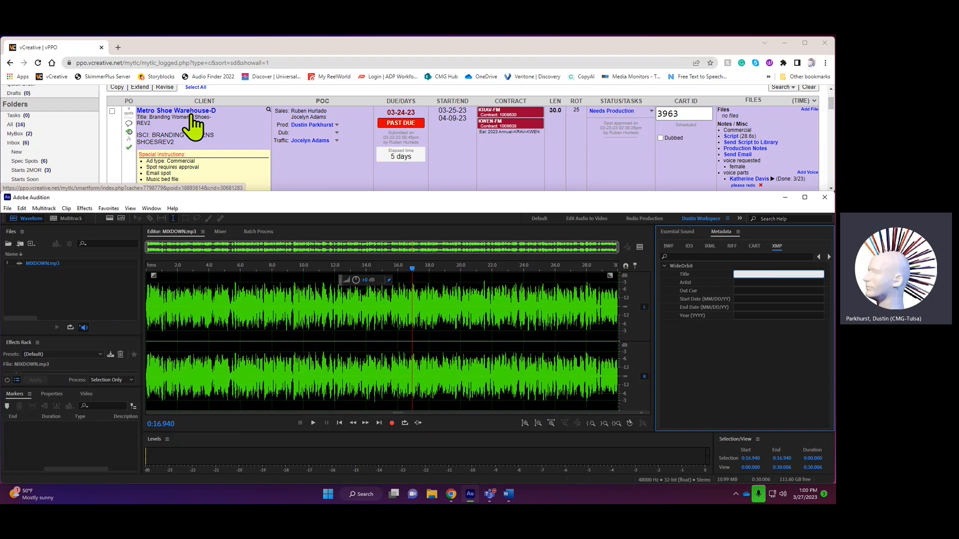
{"action": "left_click", "coordinate": [756, 273]}
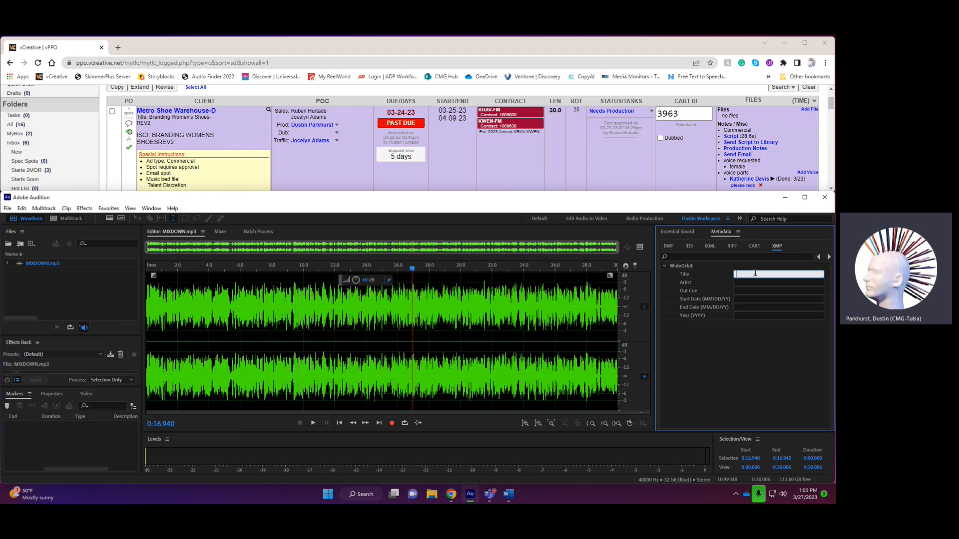
{"action": "type", "text": "Metro Shoe Warehouse"}
{"action": "key", "text": "Tab"}
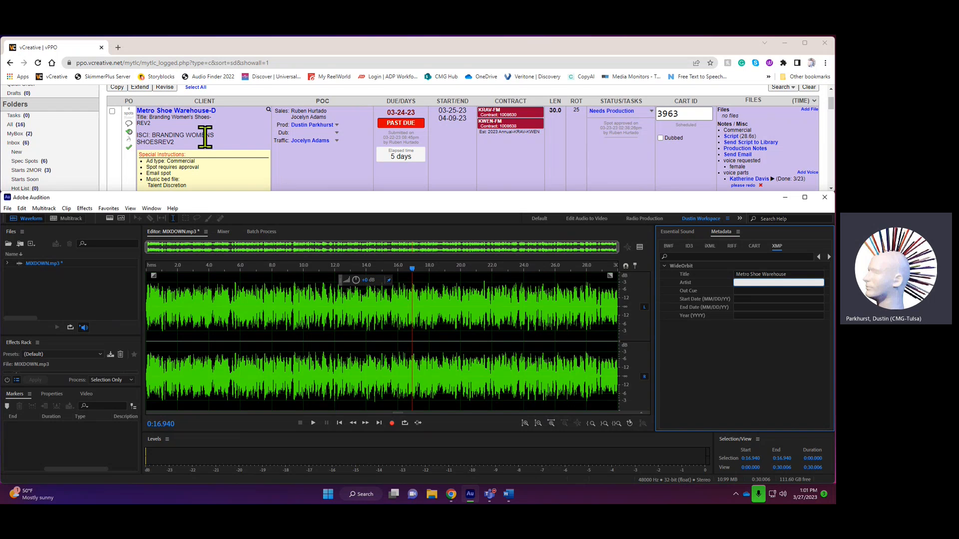
- Copy the ISCI text "BRANDING WOMENS SHOESREV2" from the vCreative order into the WideOrbit Artist value
{"action": "left_click_drag", "start_coordinate": [174, 143], "coordinate": [156, 135]}
{"action": "right_click", "coordinate": [165, 135]}
{"action": "left_click", "coordinate": [186, 146]}
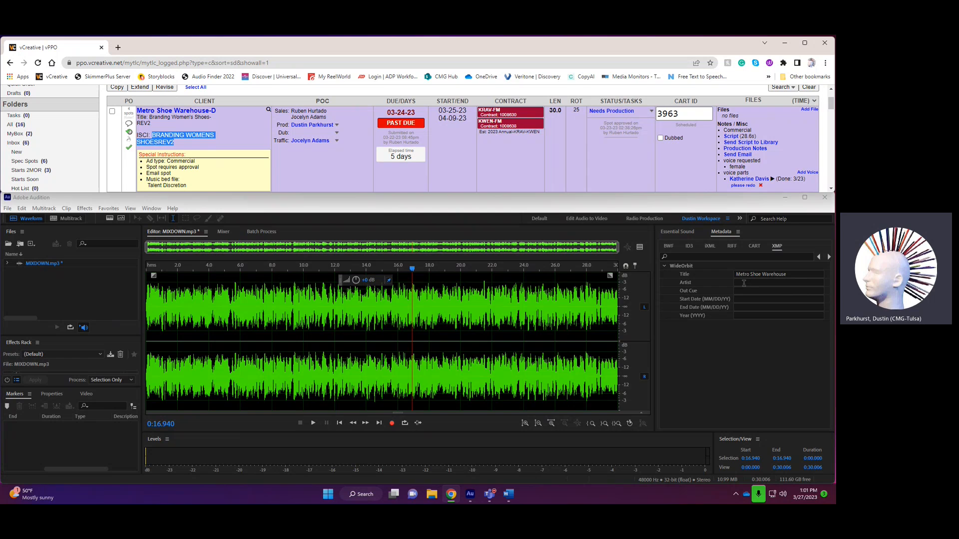
{"action": "left_click", "coordinate": [744, 284]}
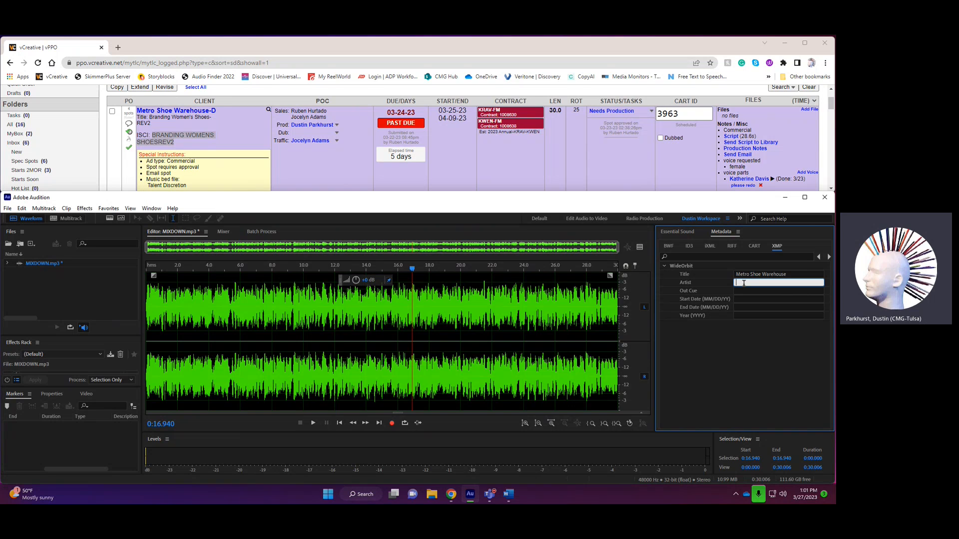
{"action": "right_click", "coordinate": [743, 284]}
{"action": "left_click", "coordinate": [749, 323]}
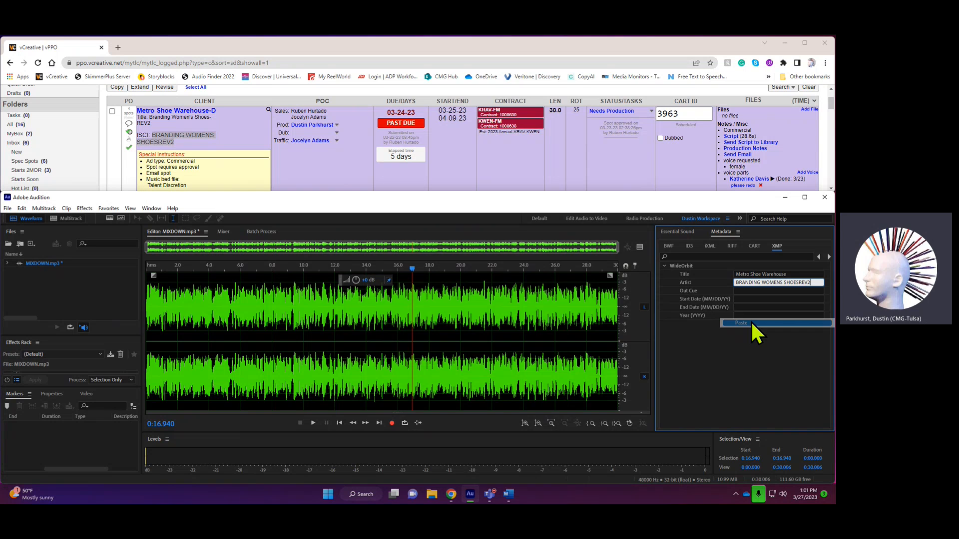
{"action": "key", "text": "Tab"}
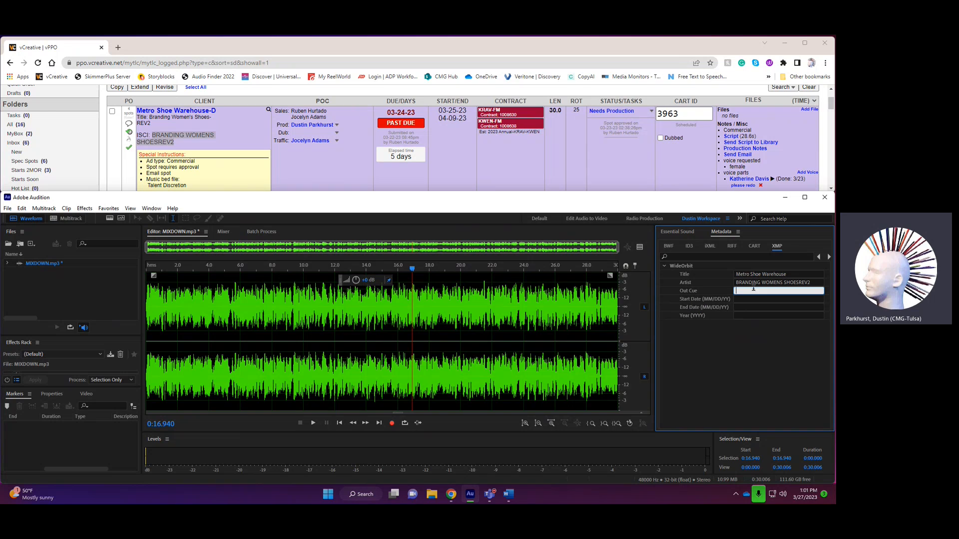
- Enter "shop metro shoe warehouse" as the WideOrbit Out Cue
{"action": "type", "text": "shop metro shoe warehouse"}
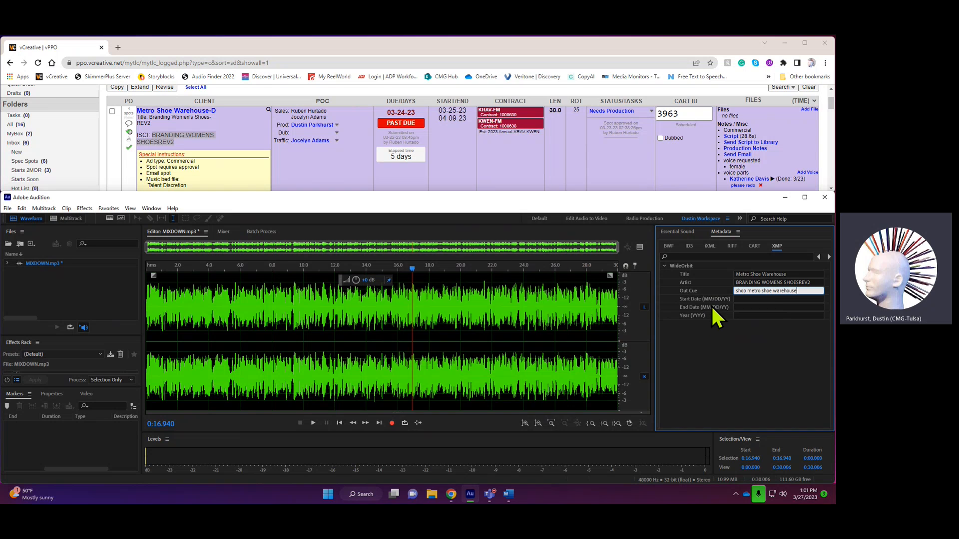
- Leave the Start Date empty and set the WideOrbit End Date to 04/09/23
{"action": "left_click", "coordinate": [748, 300]}
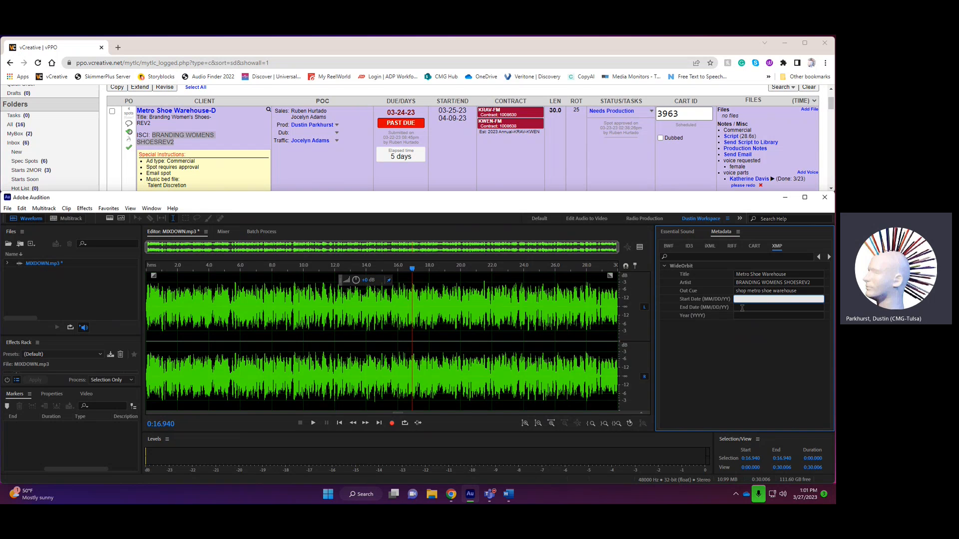
{"action": "left_click", "coordinate": [742, 307]}
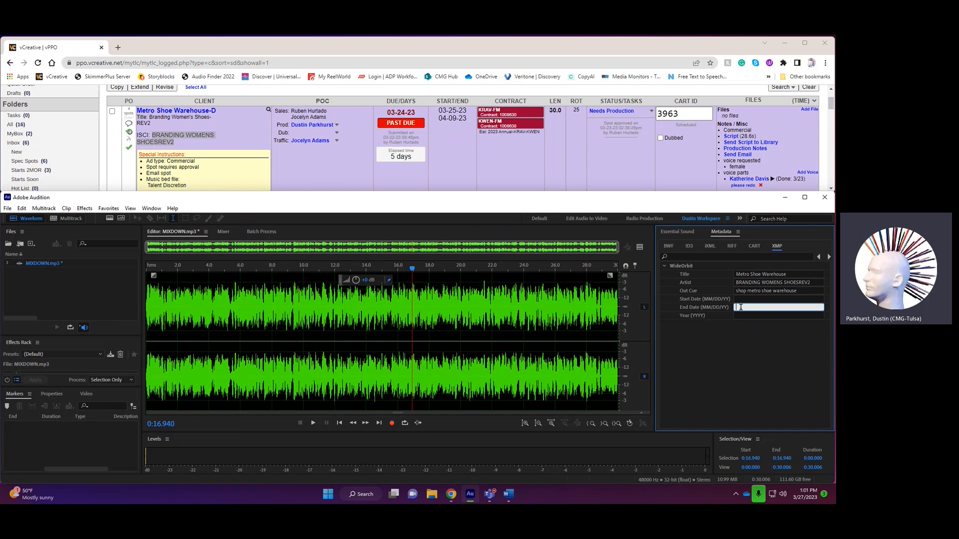
{"action": "type", "text": "04/09/23"}
- Add a cue marker in the silence just after the spot's last sound, at about 0:29.986
{"action": "left_click", "coordinate": [596, 319]}
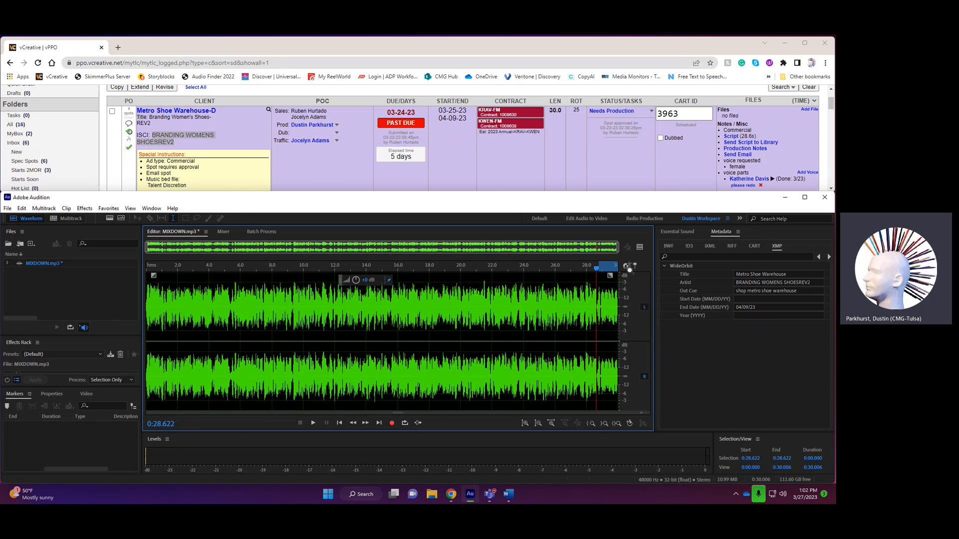
{"action": "left_click_drag", "start_coordinate": [629, 270], "coordinate": [630, 270]}
{"action": "left_click", "coordinate": [612, 310]}
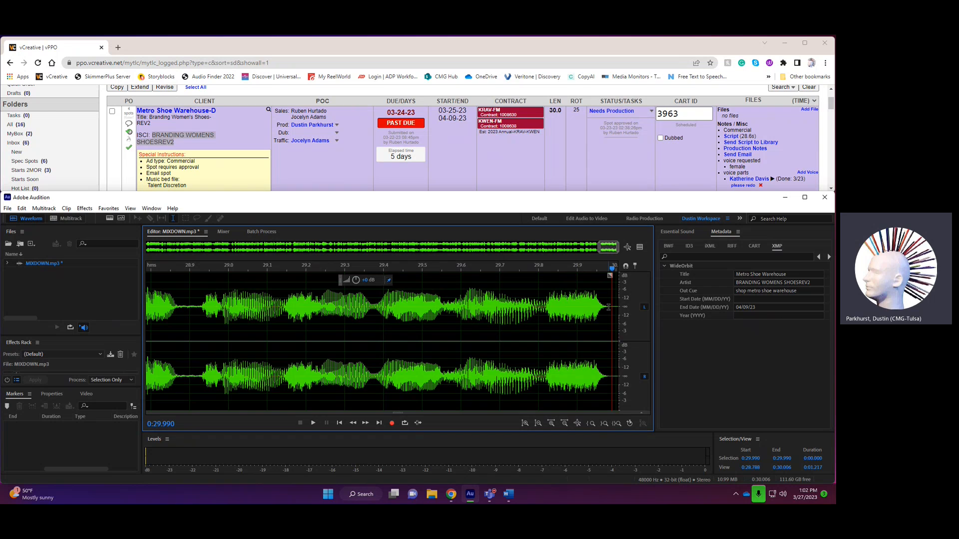
{"action": "left_click", "coordinate": [610, 307]}
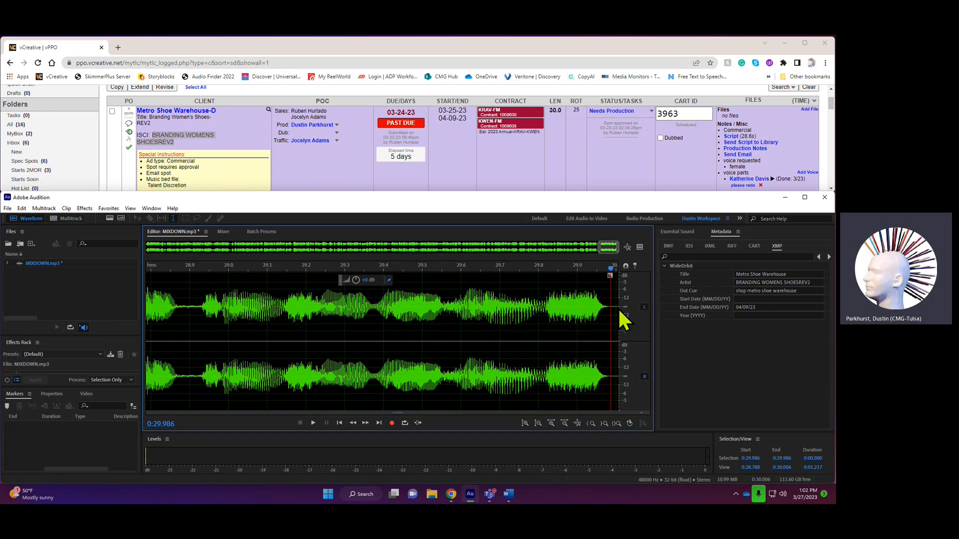
{"action": "key", "text": "m"}
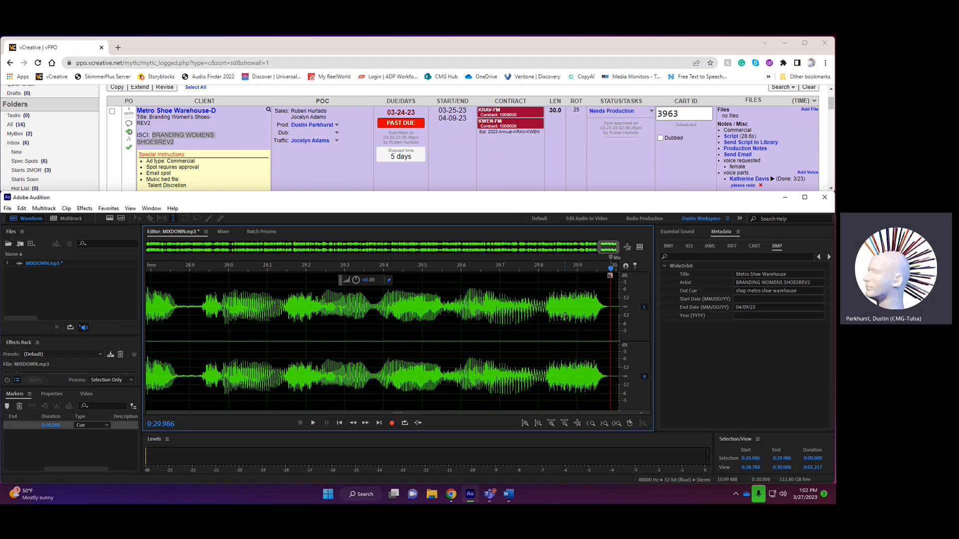
- Set the cue marker's start time to 29.999
{"action": "left_click", "coordinate": [579, 315]}
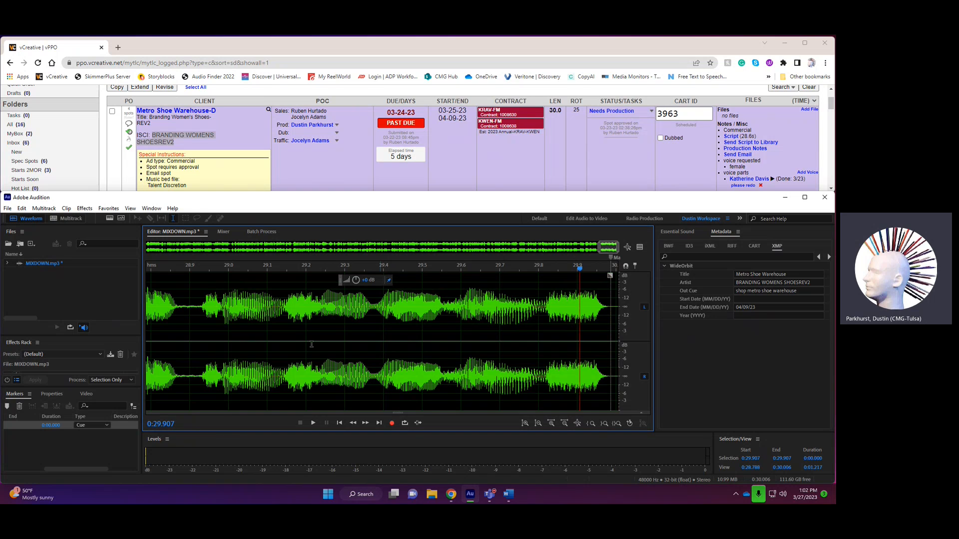
{"action": "left_click", "coordinate": [60, 472]}
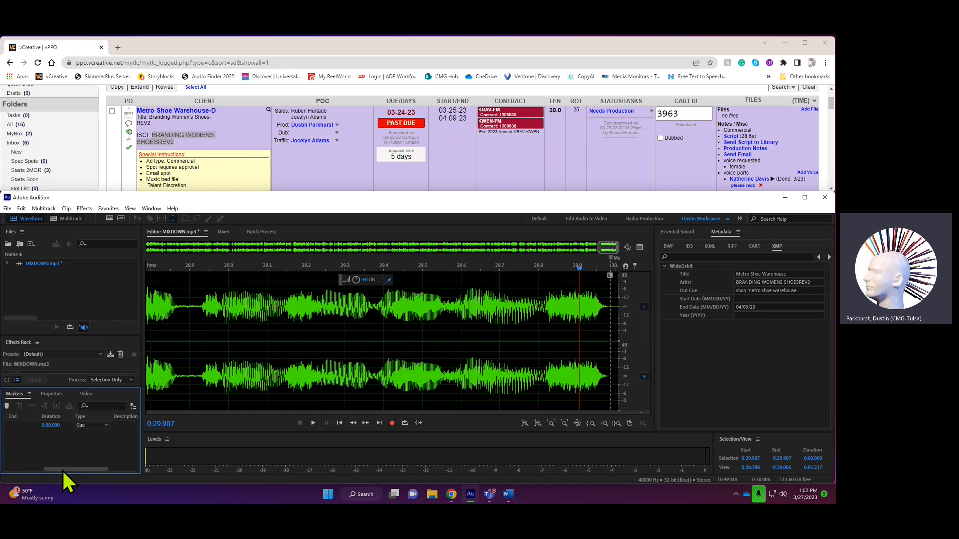
{"action": "left_click_drag", "start_coordinate": [68, 469], "coordinate": [13, 469]}
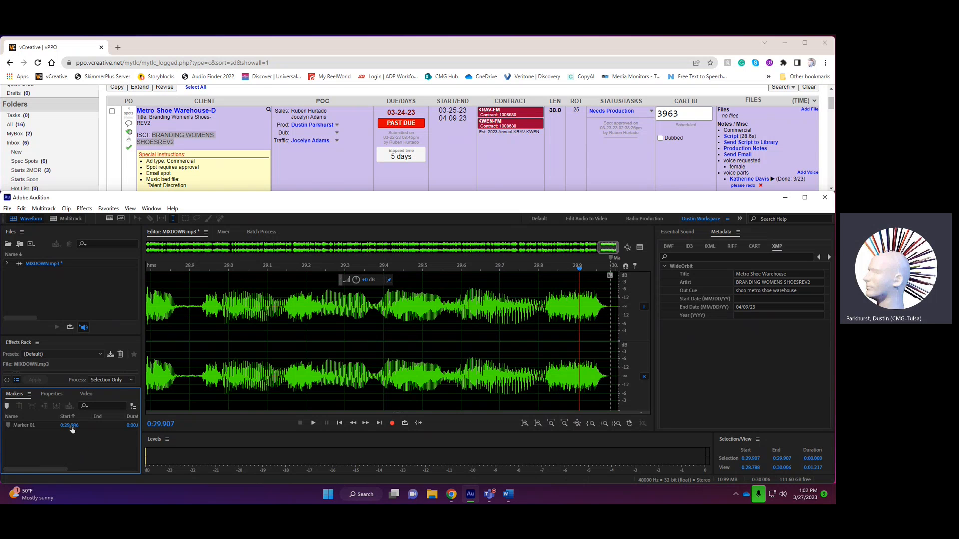
{"action": "left_click_drag", "start_coordinate": [75, 428], "coordinate": [71, 432]}
{"action": "left_click", "coordinate": [71, 428]}
{"action": "type", "text": "29.999"}
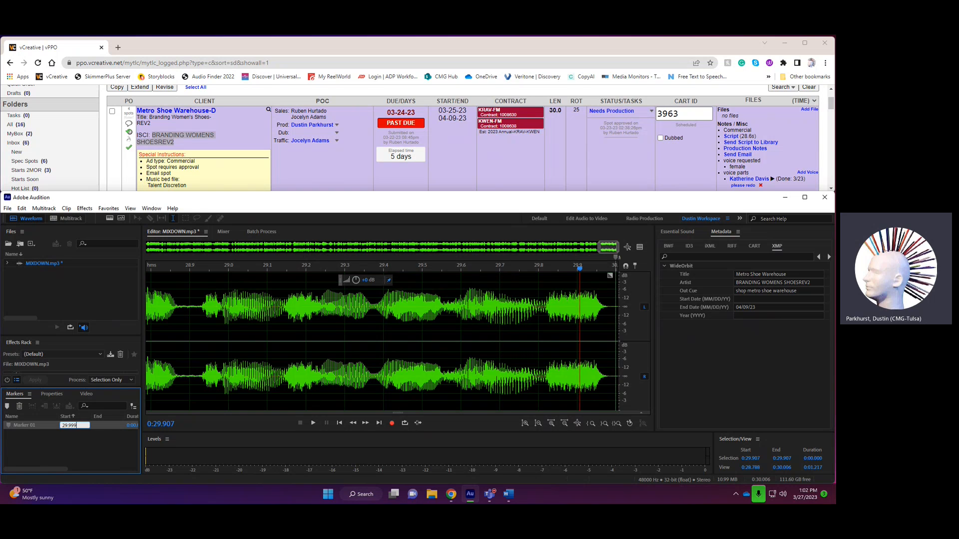
{"action": "key", "text": "Return"}
- Move the cue marker slightly earlier, to about 0:29.982, just after the audio ends
{"action": "left_click", "coordinate": [607, 262]}
{"action": "left_click_drag", "start_coordinate": [608, 262], "coordinate": [609, 261]}
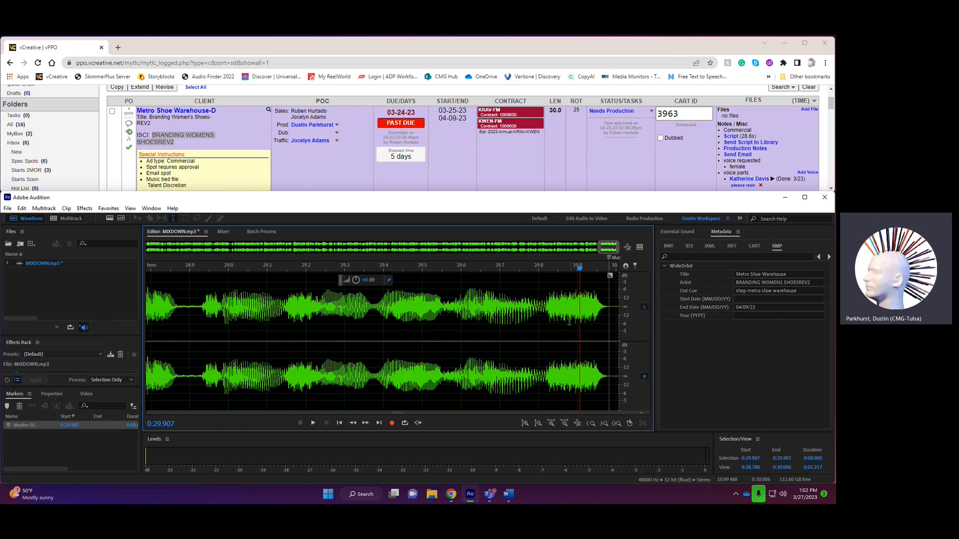
{"action": "left_click", "coordinate": [554, 297]}
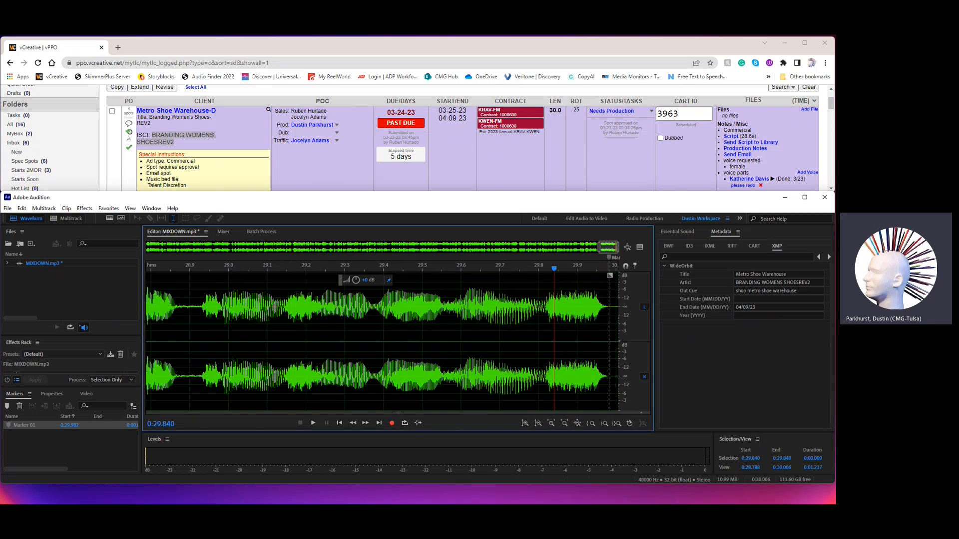
- Start saving a copy as MP3 with the file name "Metro Shoe Warehouse - BRANDING WOMENS SHOESREV2 03-27-23"
{"action": "left_click", "coordinate": [8, 209]}
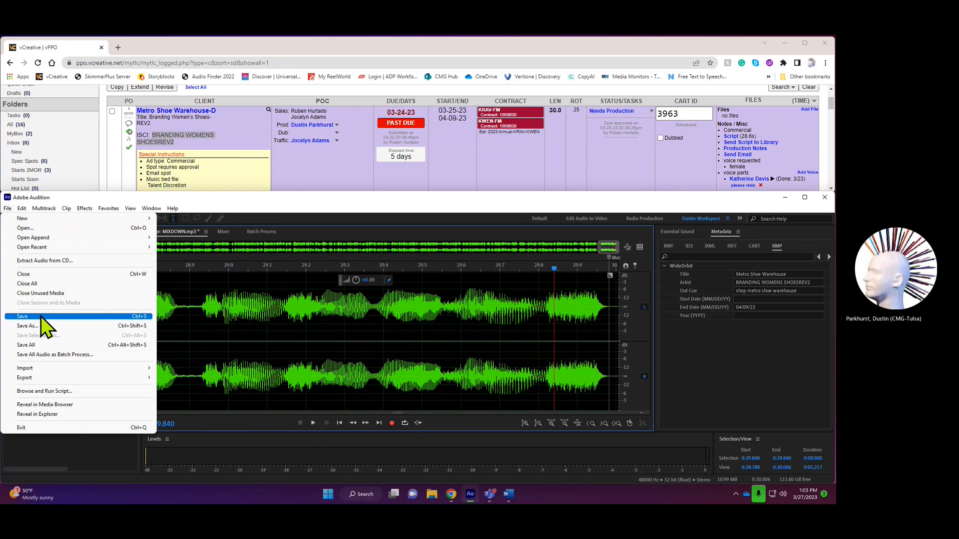
{"action": "left_click", "coordinate": [50, 325]}
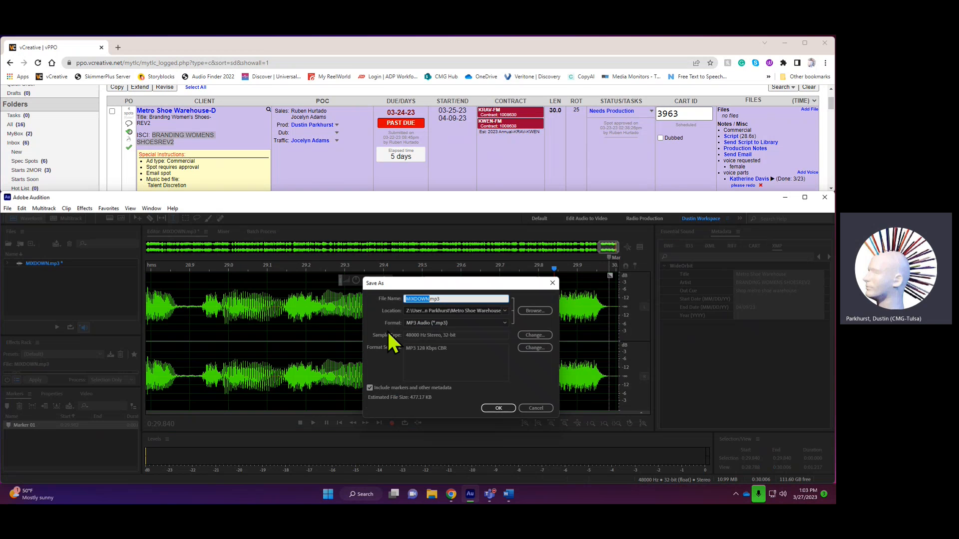
{"action": "type", "text": "Metro Shoe Warehouse -"}
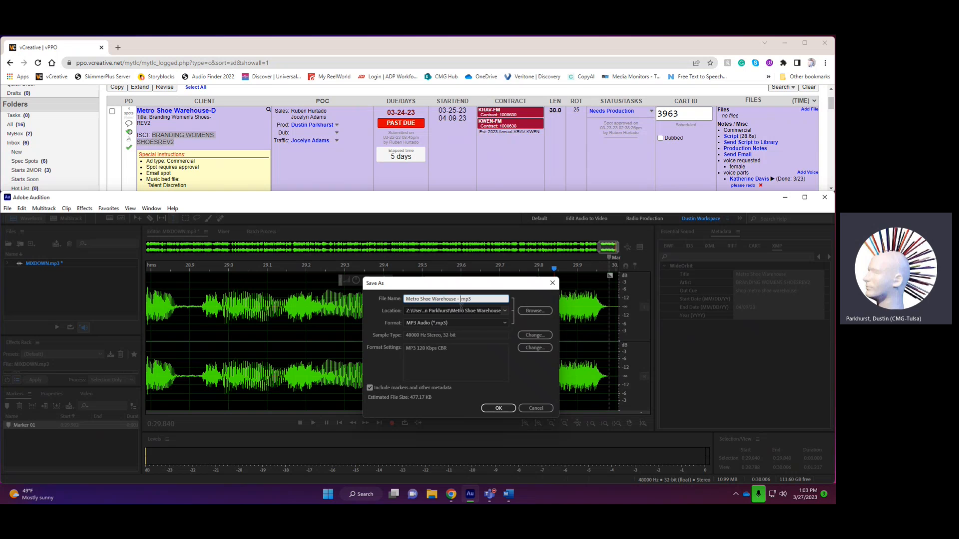
{"action": "key", "text": "ctrl+v"}
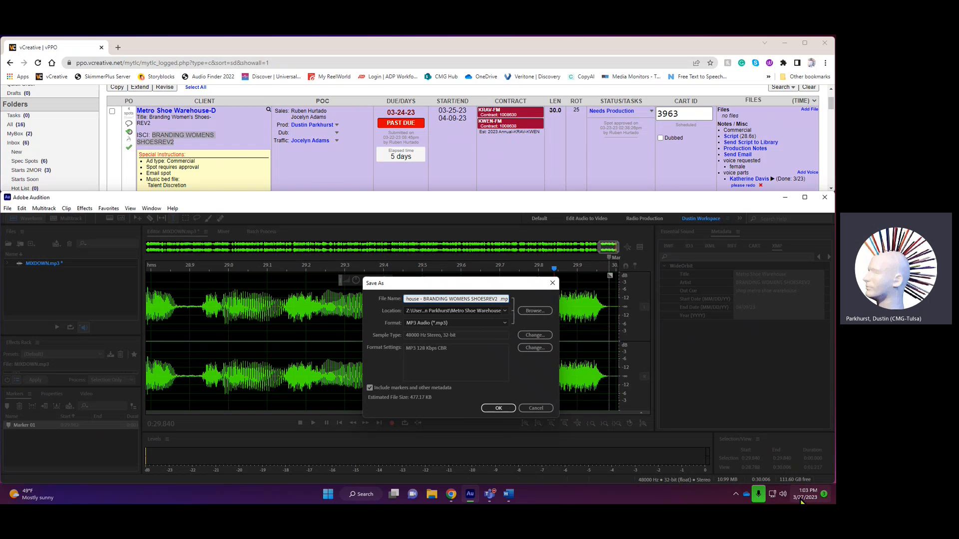
{"action": "type", "text": "03"}
{"action": "type", "text": "-27-23"}
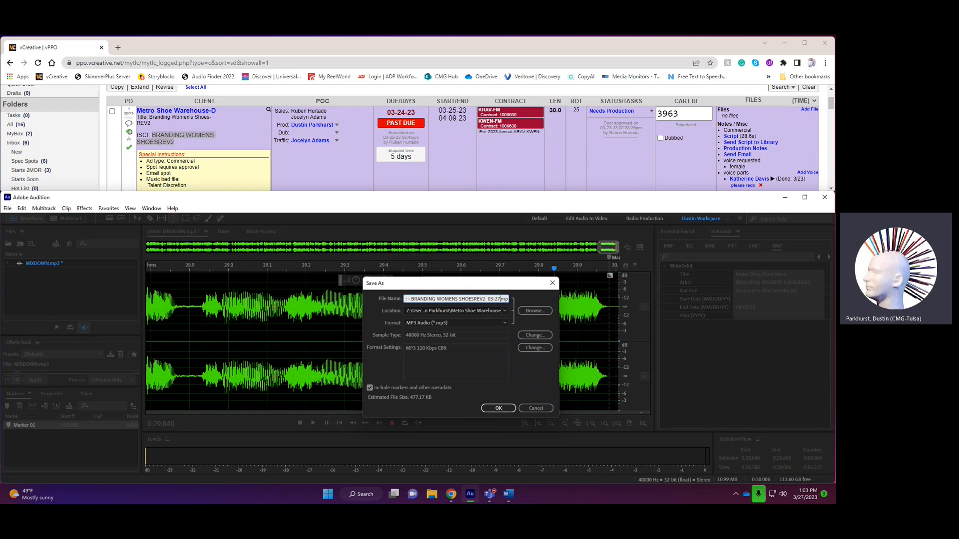
{"action": "key", "text": "Right"}
{"action": "key", "text": "Right"}
- Set the save location to the 03-2023 folder under Production > 0 Commercial Master on the CoolPool (Z:) drive
{"action": "left_click", "coordinate": [534, 311]}
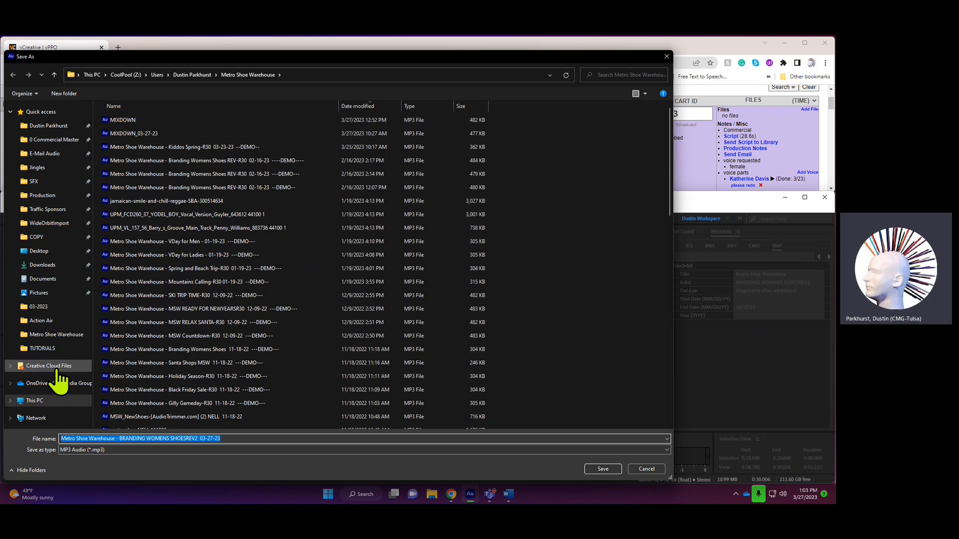
{"action": "left_click", "coordinate": [40, 401]}
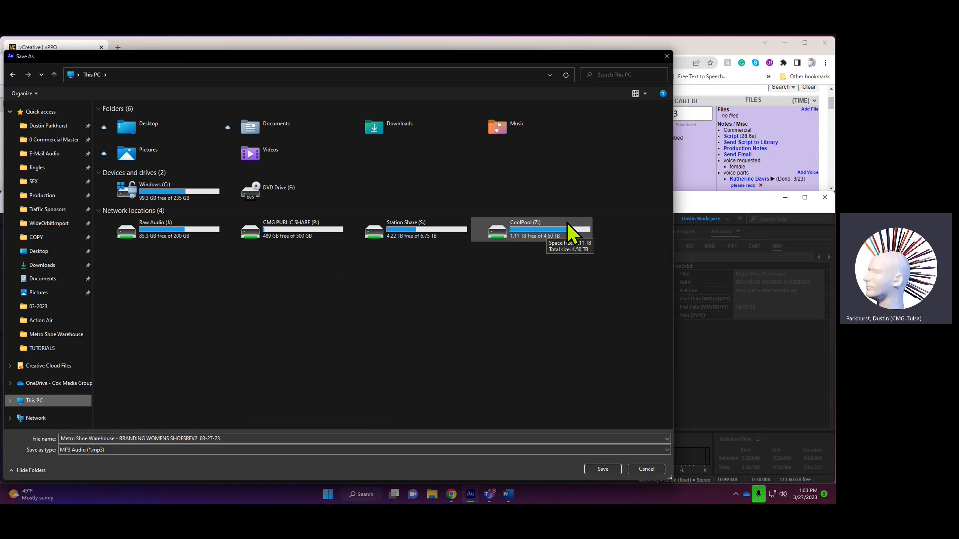
{"action": "left_click", "coordinate": [532, 230]}
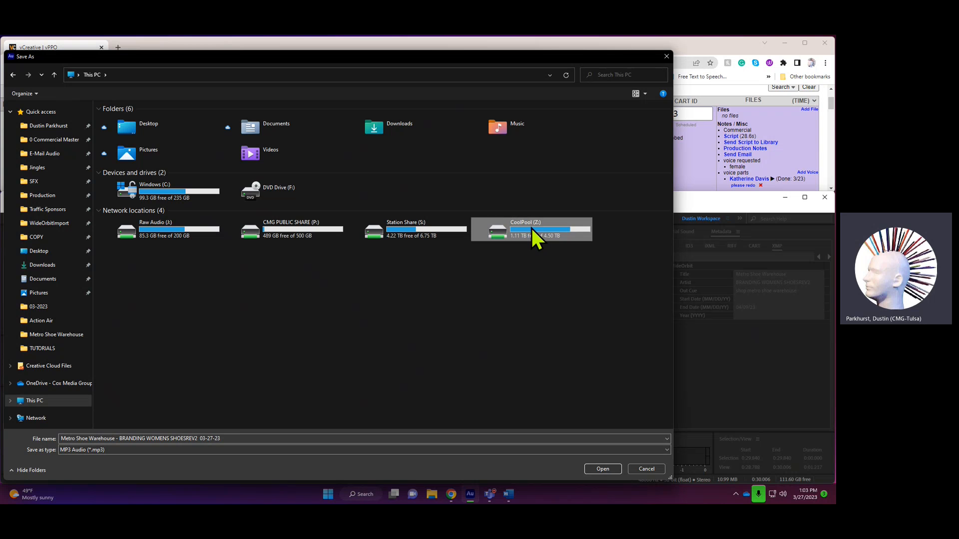
{"action": "double_click", "coordinate": [531, 229]}
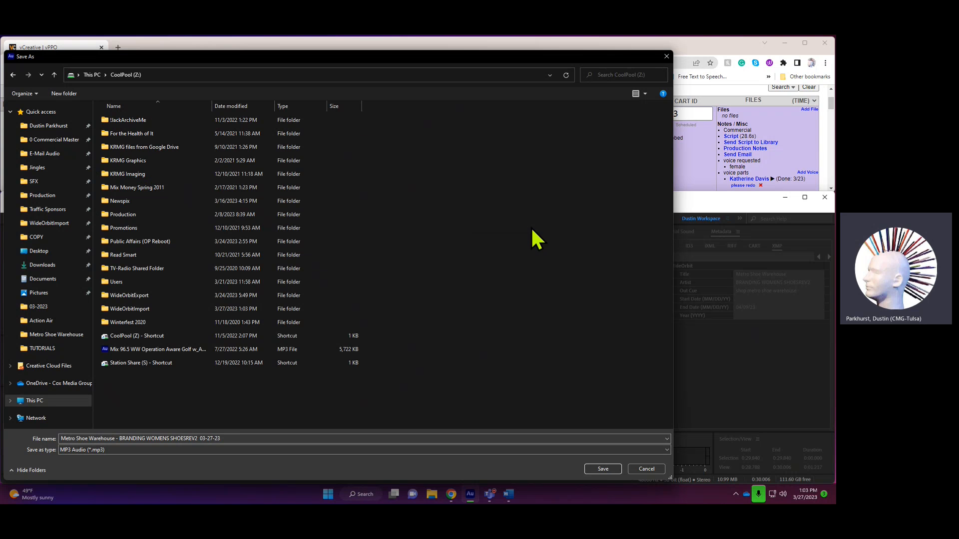
{"action": "double_click", "coordinate": [118, 215]}
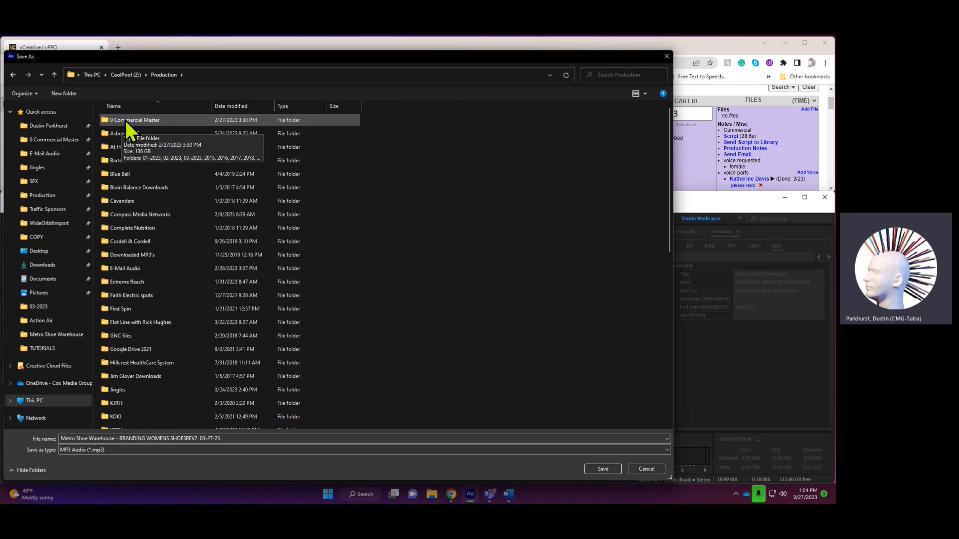
{"action": "double_click", "coordinate": [125, 121]}
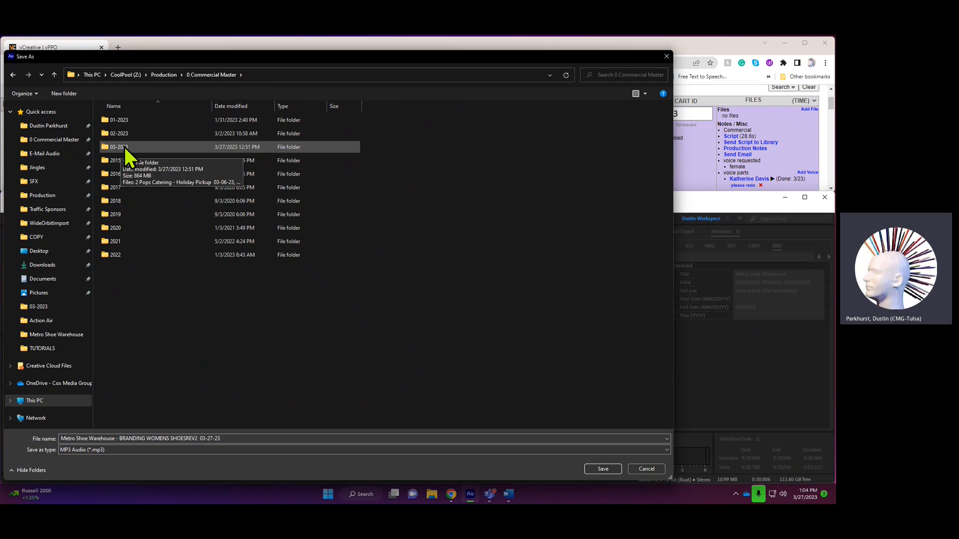
{"action": "double_click", "coordinate": [124, 147]}
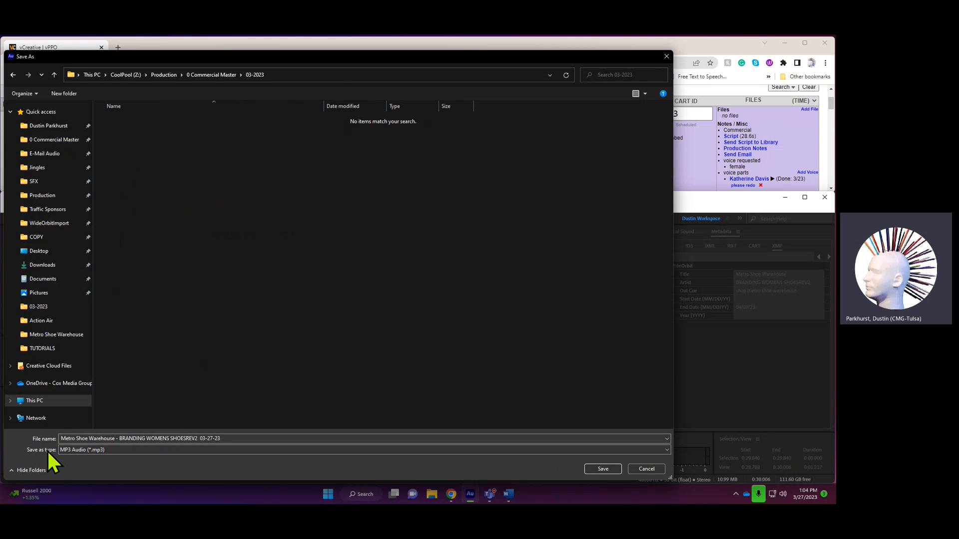
- Set the file format to WideOrbit Format Write (*.wav) and accept the chosen folder and file name
{"action": "left_click", "coordinate": [85, 452]}
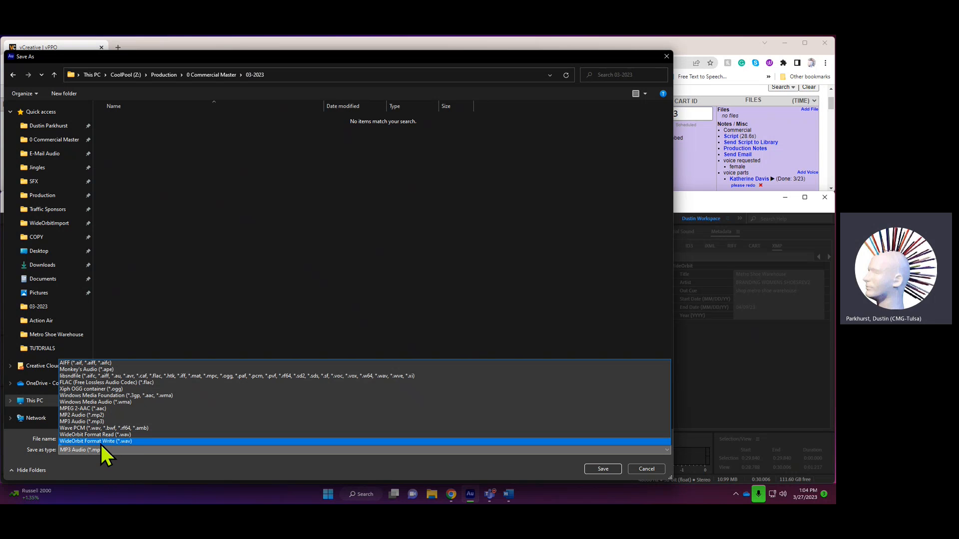
{"action": "left_click", "coordinate": [114, 442]}
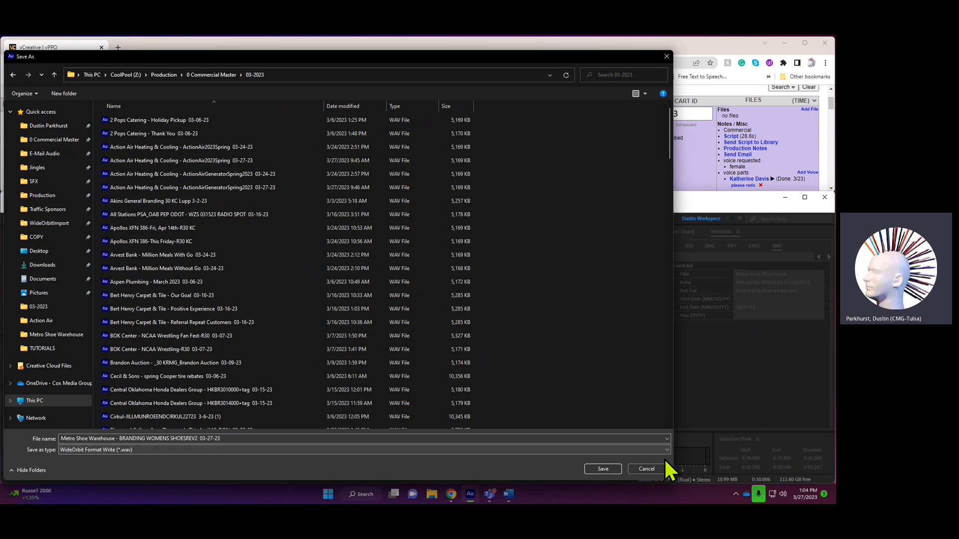
{"action": "left_click", "coordinate": [603, 469]}
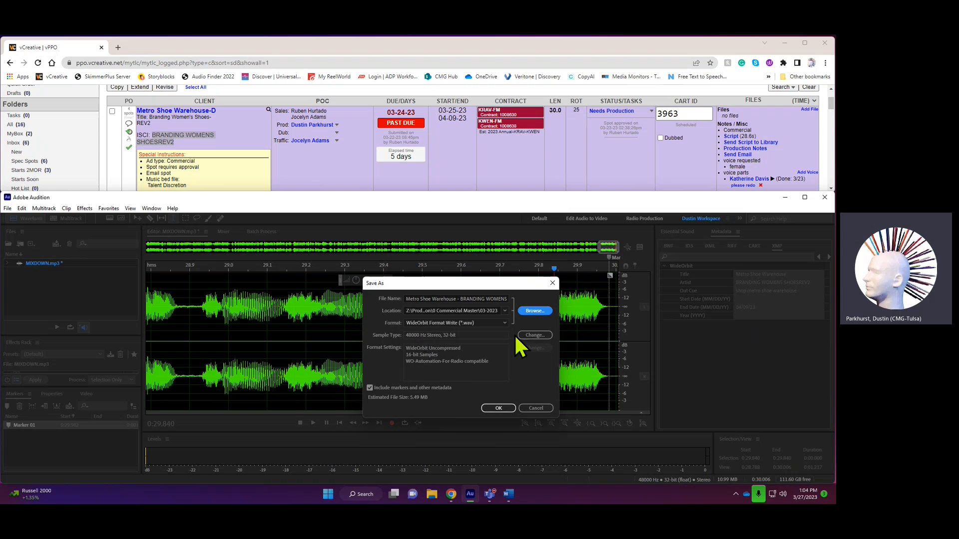
- Convert the sample type to a 44100 Hz sample rate and 16-bit depth
{"action": "left_click", "coordinate": [535, 336]}
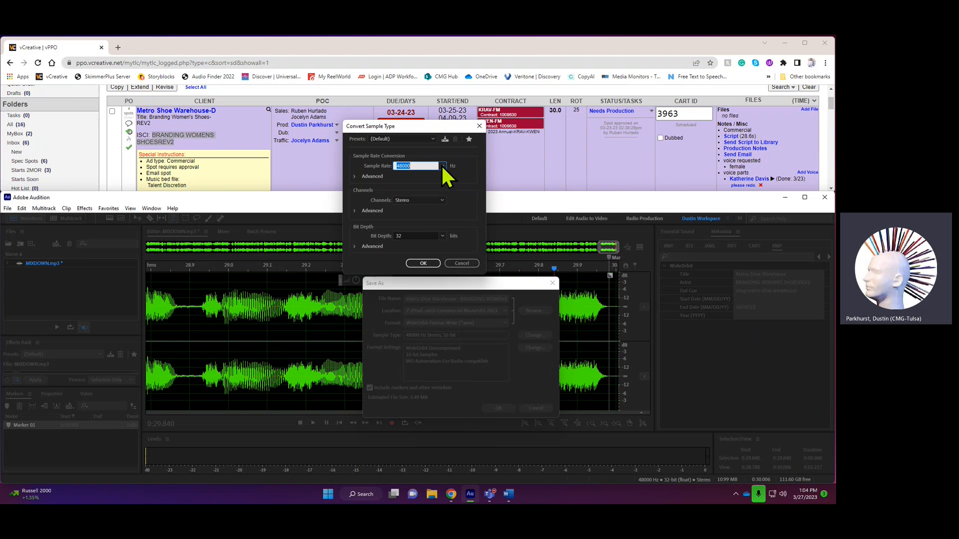
{"action": "left_click", "coordinate": [442, 166]}
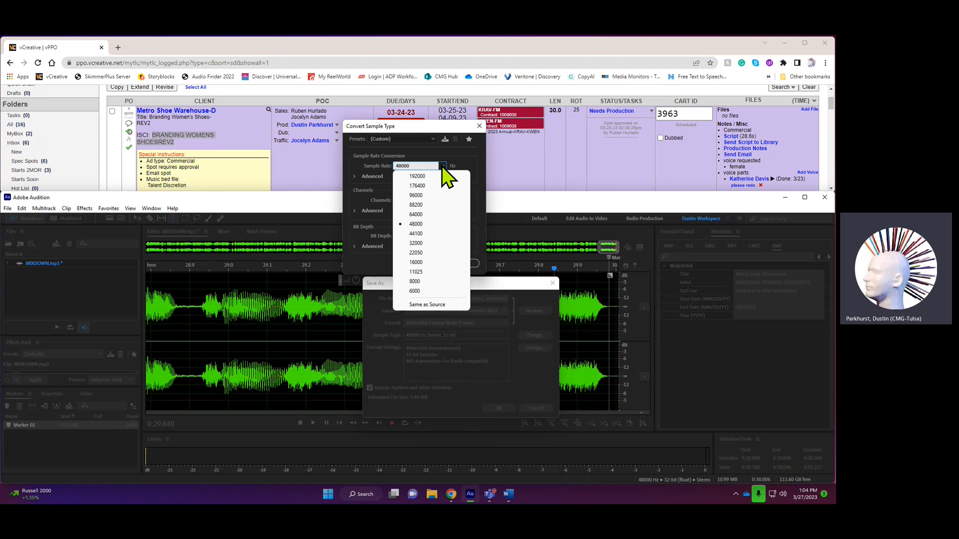
{"action": "left_click", "coordinate": [421, 233]}
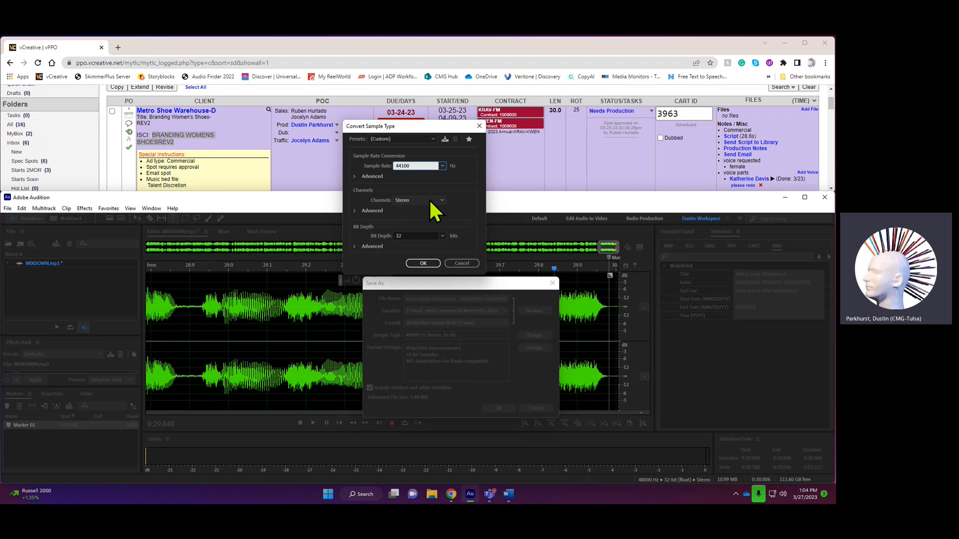
{"action": "left_click", "coordinate": [442, 236]}
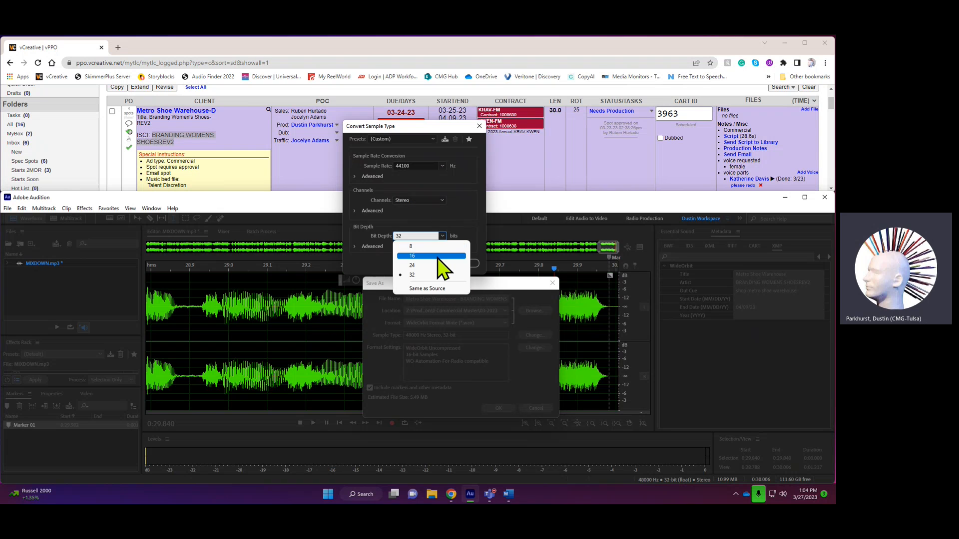
{"action": "left_click", "coordinate": [437, 257]}
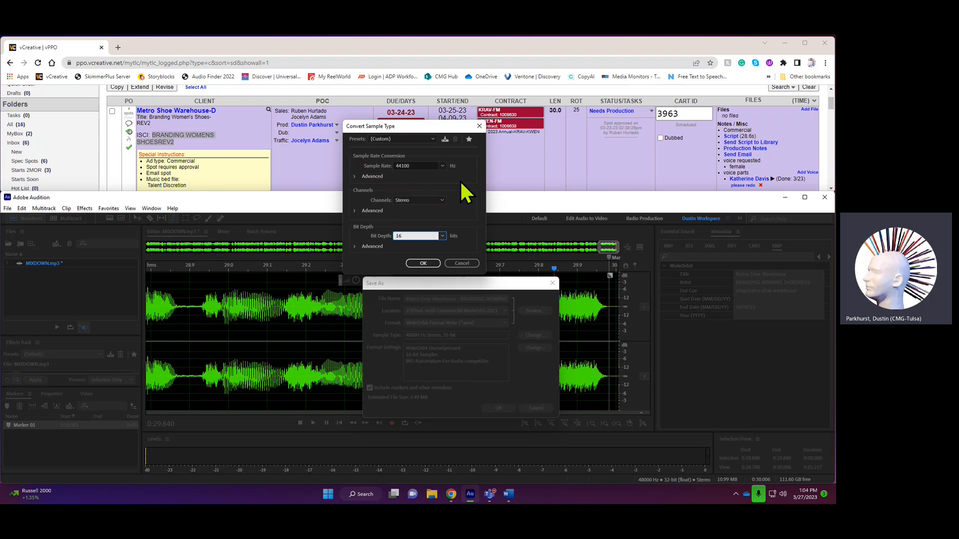
- Save the sample type settings as a preset named "WideOrbit Write"
{"action": "left_click", "coordinate": [445, 139]}
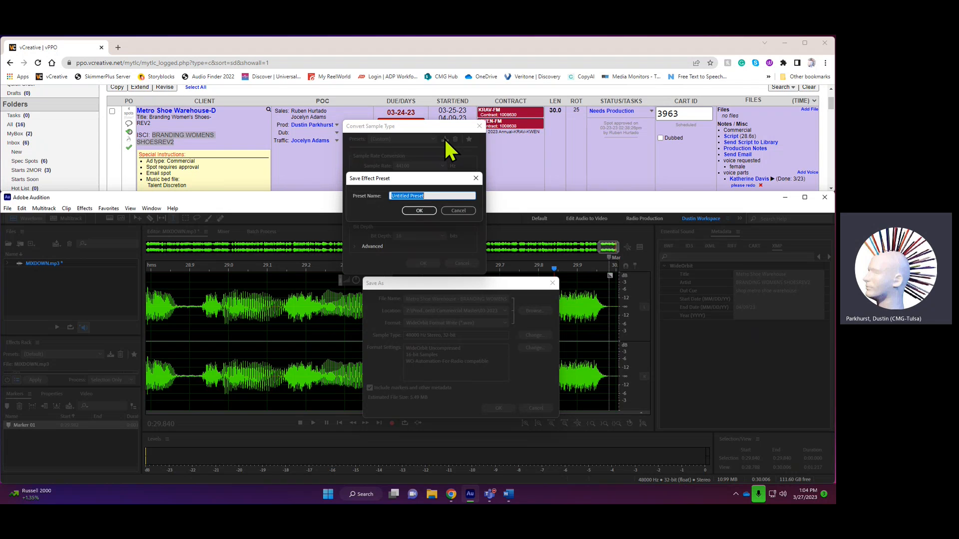
{"action": "type", "text": "WideOrbit Write"}
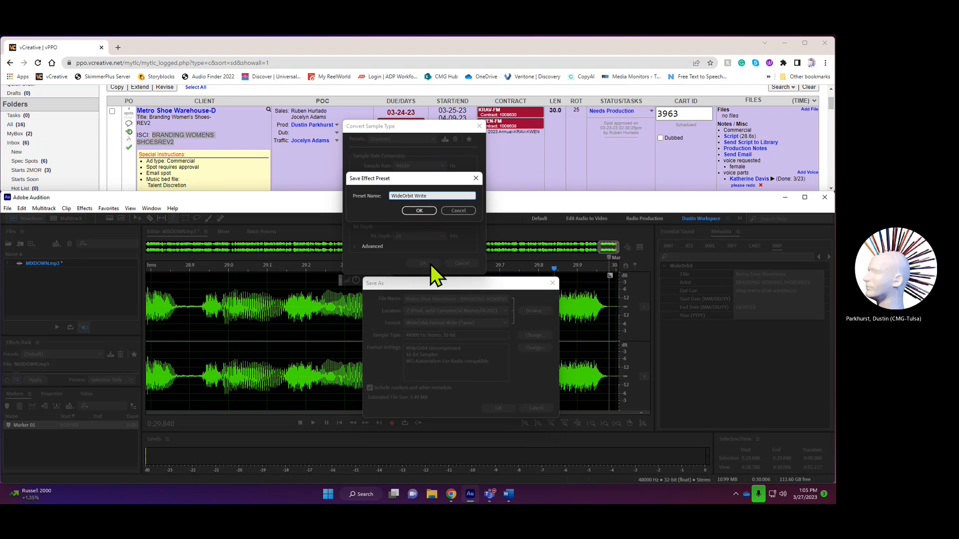
{"action": "left_click", "coordinate": [419, 211]}
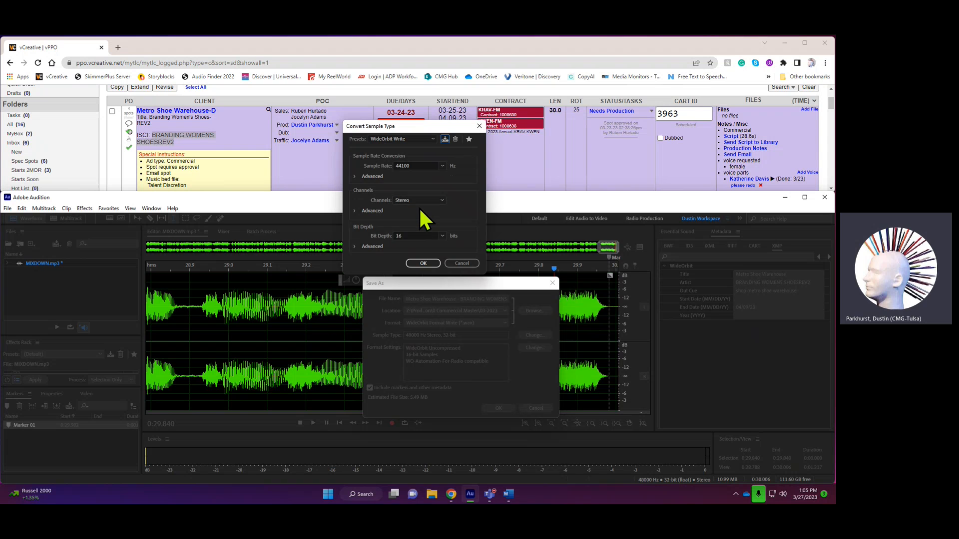
- Choose the WideOrbit Write preset and apply it as the sample type for the save
{"action": "left_click", "coordinate": [433, 139]}
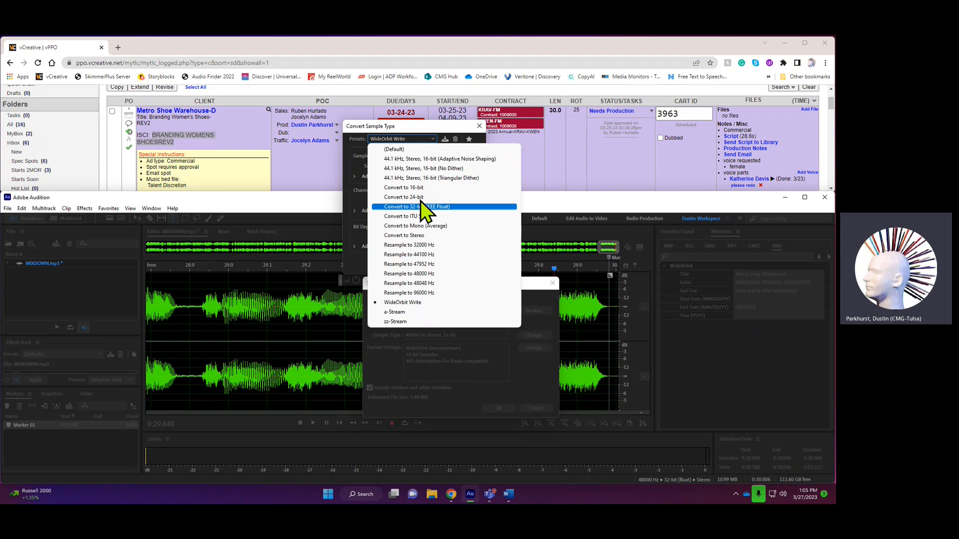
{"action": "left_click", "coordinate": [410, 303]}
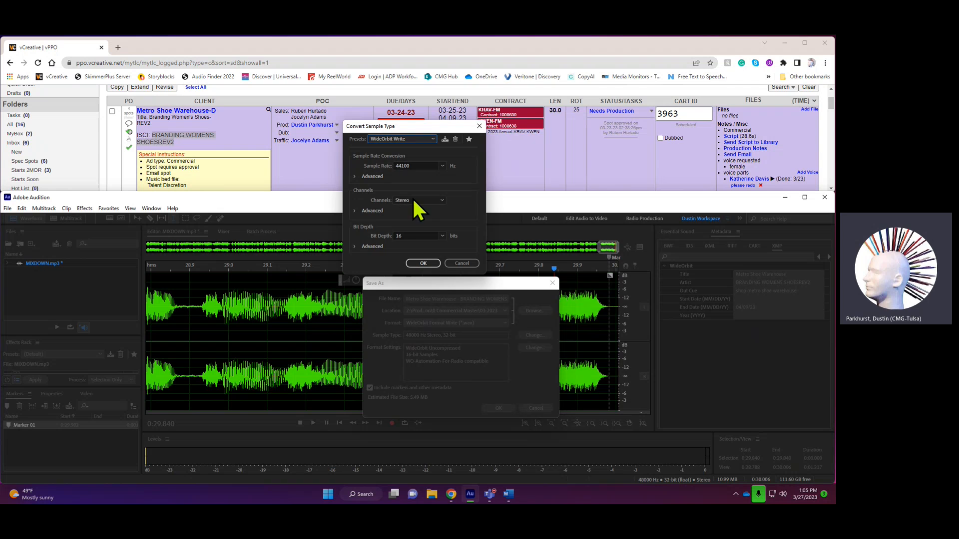
{"action": "left_click", "coordinate": [421, 262]}
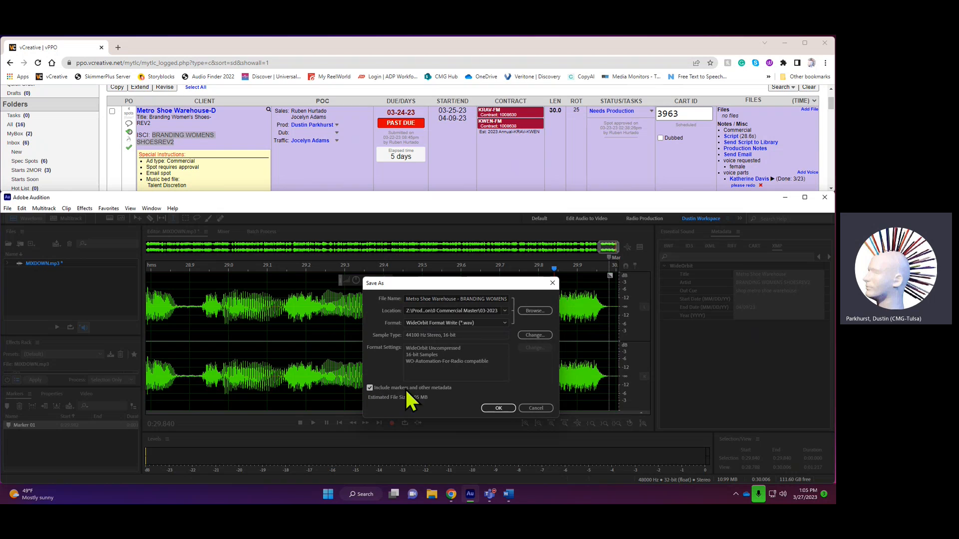
- Save the WideOrbit WAV with markers and other metadata included, and dismiss the WideOrbit save notice
{"action": "left_click", "coordinate": [370, 387]}
{"action": "left_click", "coordinate": [370, 387]}
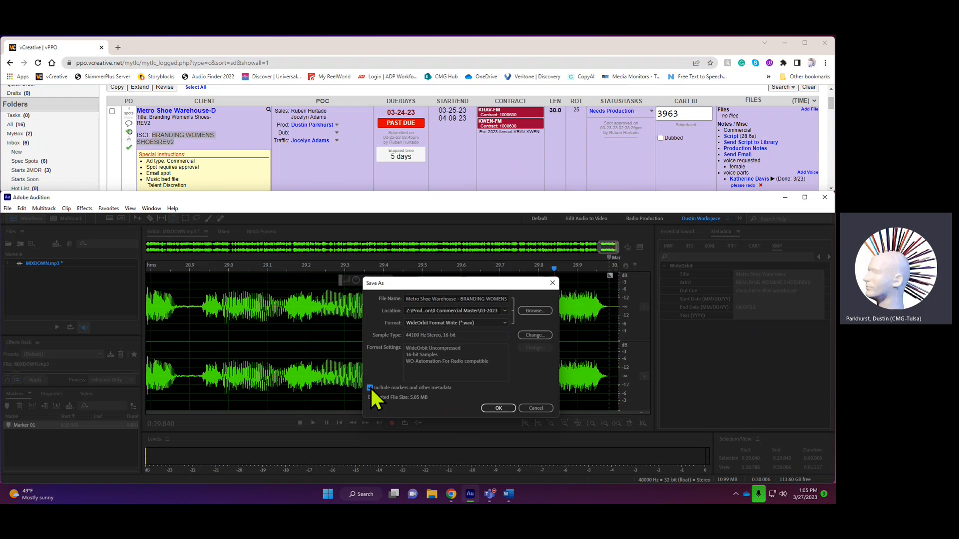
{"action": "left_click", "coordinate": [498, 408]}
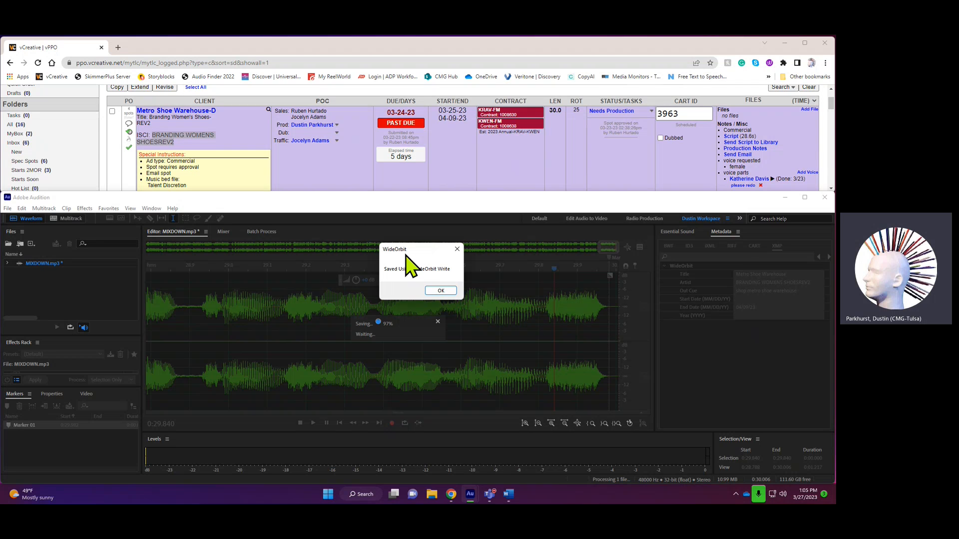
{"action": "left_click_drag", "start_coordinate": [406, 252], "coordinate": [681, 249]}
{"action": "left_click", "coordinate": [716, 287]}
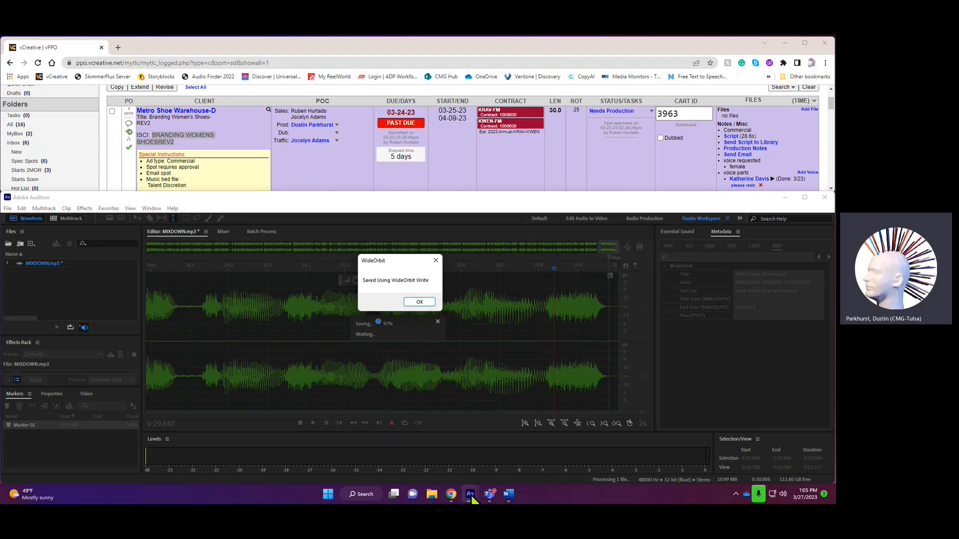
{"action": "mouse_move", "coordinate": [472, 494]}
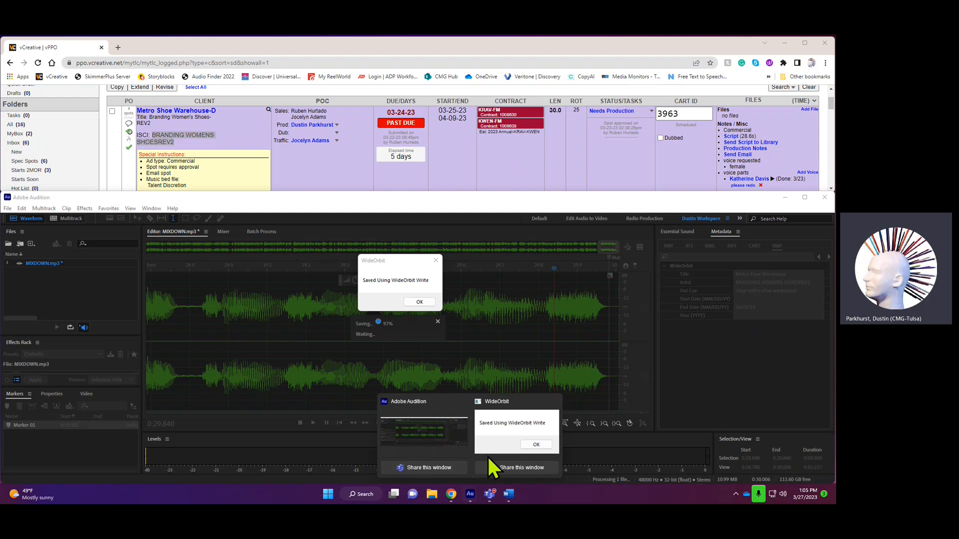
{"action": "left_click", "coordinate": [516, 422]}
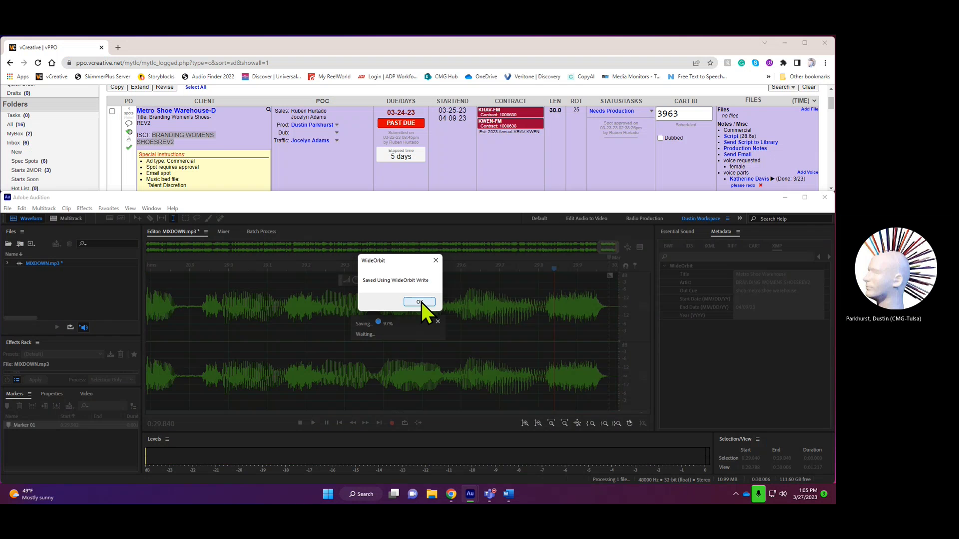
{"action": "left_click", "coordinate": [419, 302]}
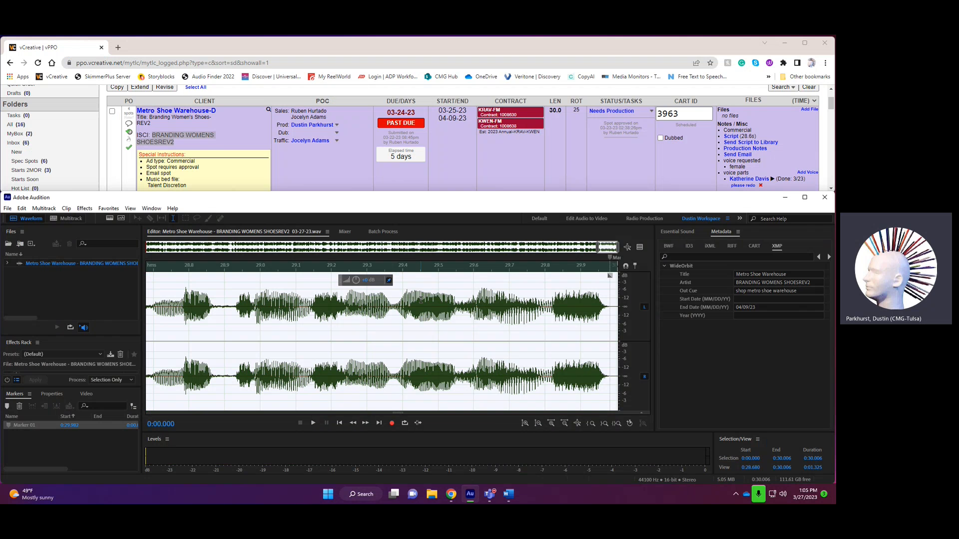
- Clear the waveform selection and start saving another copy of the spot with the file name COM3963
{"action": "left_click", "coordinate": [419, 338]}
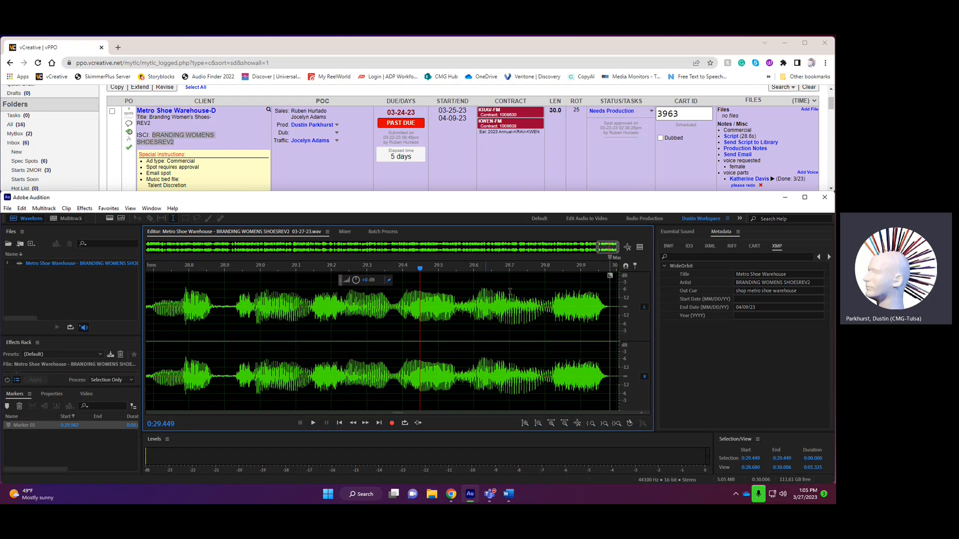
{"action": "left_click", "coordinate": [627, 247]}
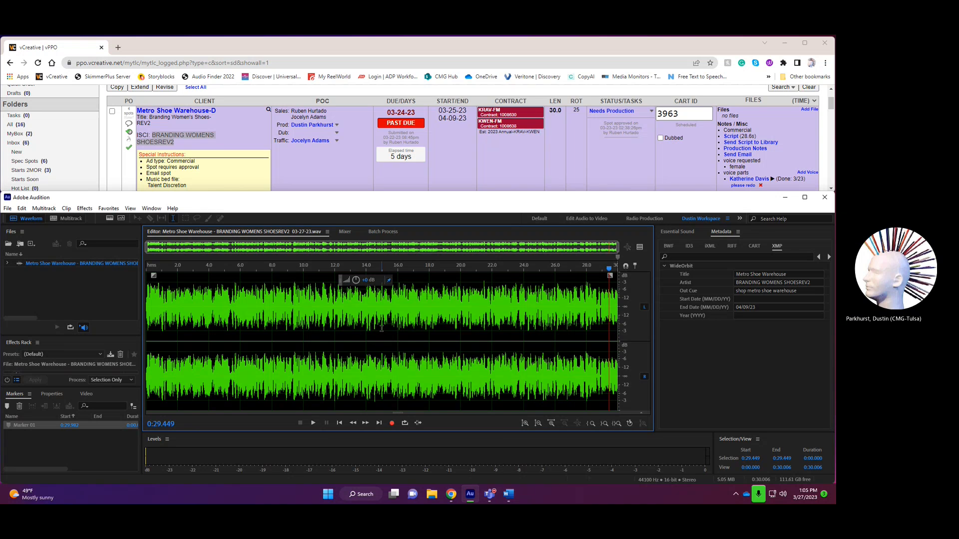
{"action": "left_click", "coordinate": [8, 209]}
{"action": "left_click", "coordinate": [46, 328]}
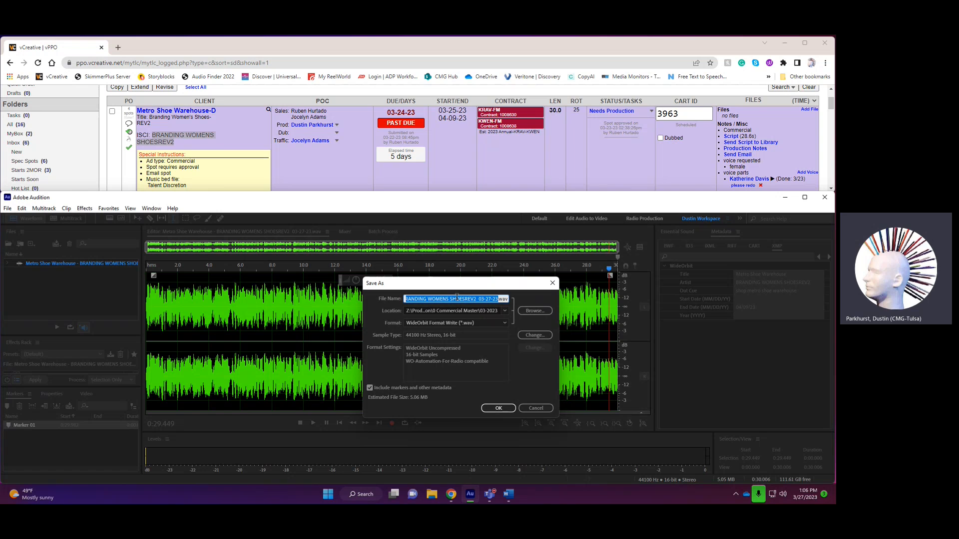
{"action": "type", "text": "COM"}
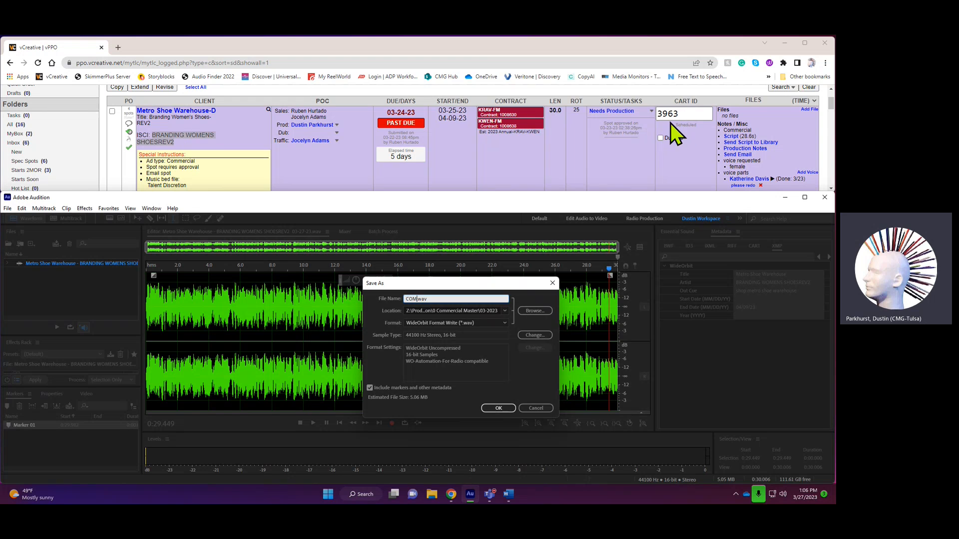
{"action": "type", "text": "3963"}
- Set the copy's save location to the WideOrbitImport folder on the CoolPool (Z:) drive
{"action": "left_click", "coordinate": [540, 308]}
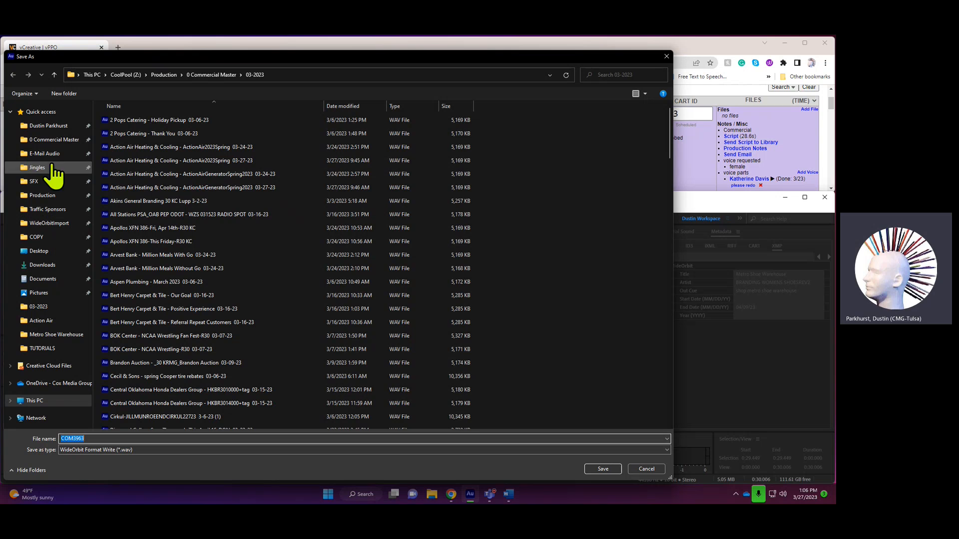
{"action": "left_click", "coordinate": [38, 400]}
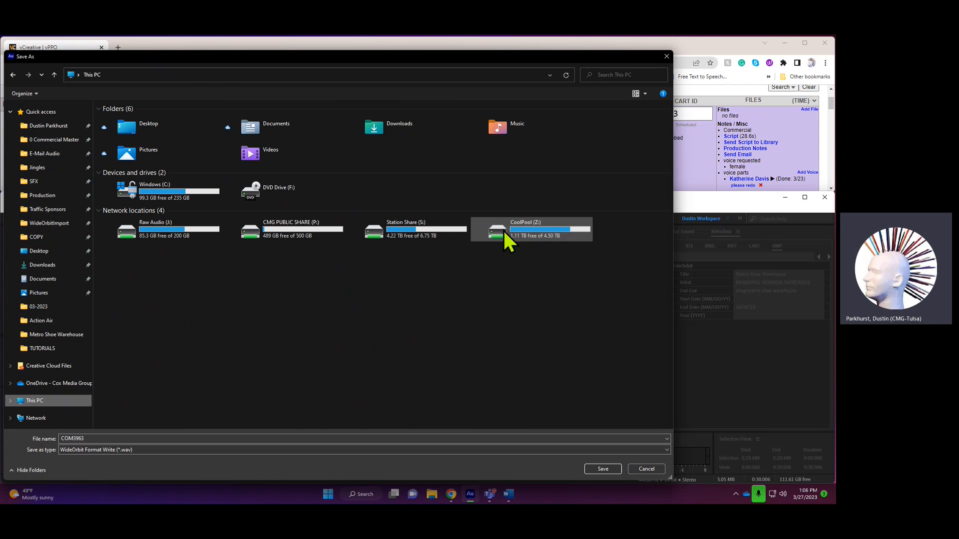
{"action": "left_click", "coordinate": [530, 232]}
{"action": "double_click", "coordinate": [529, 229]}
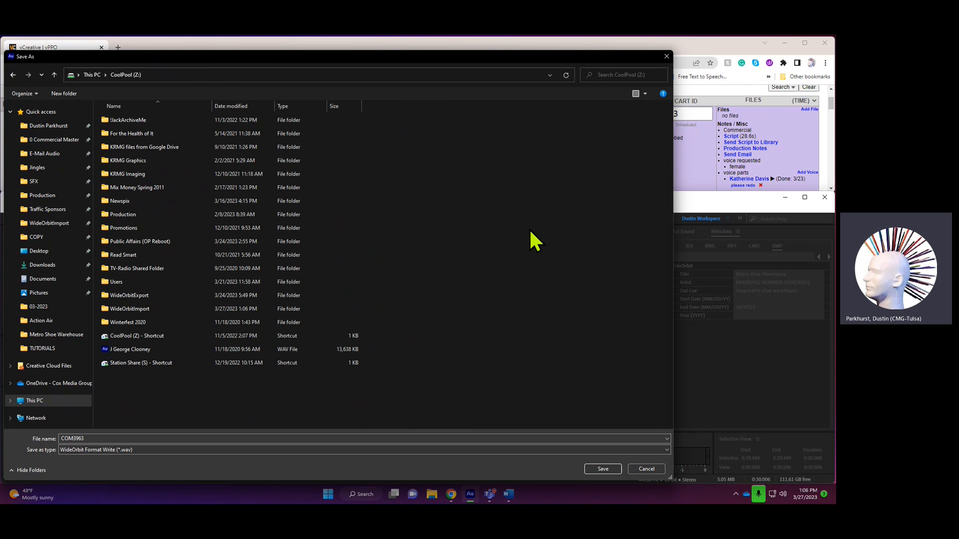
{"action": "left_click", "coordinate": [137, 311]}
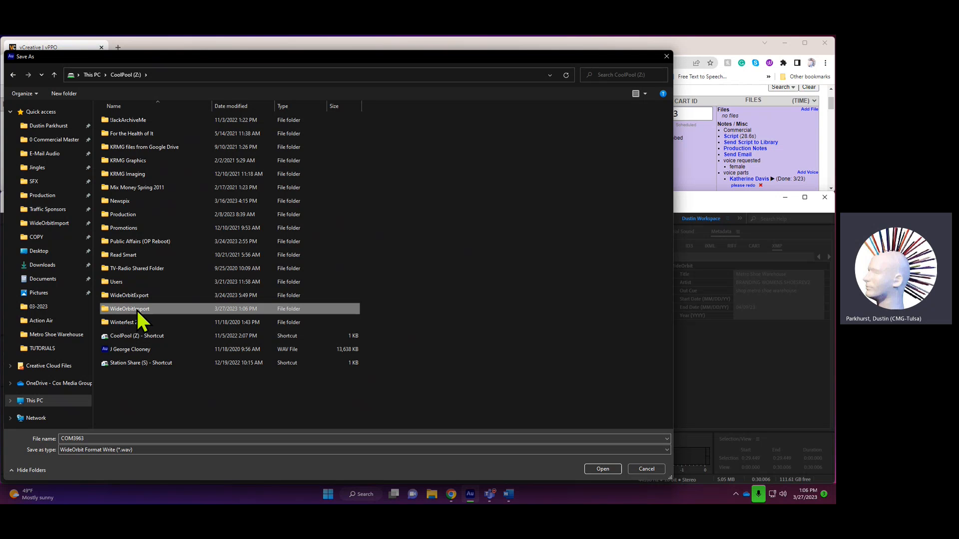
{"action": "double_click", "coordinate": [137, 310]}
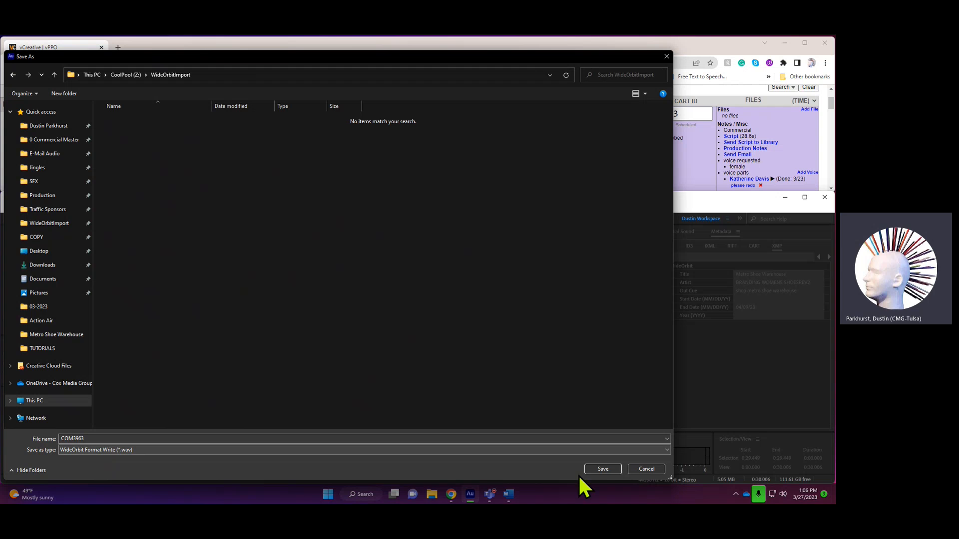
{"action": "left_click", "coordinate": [601, 468]}
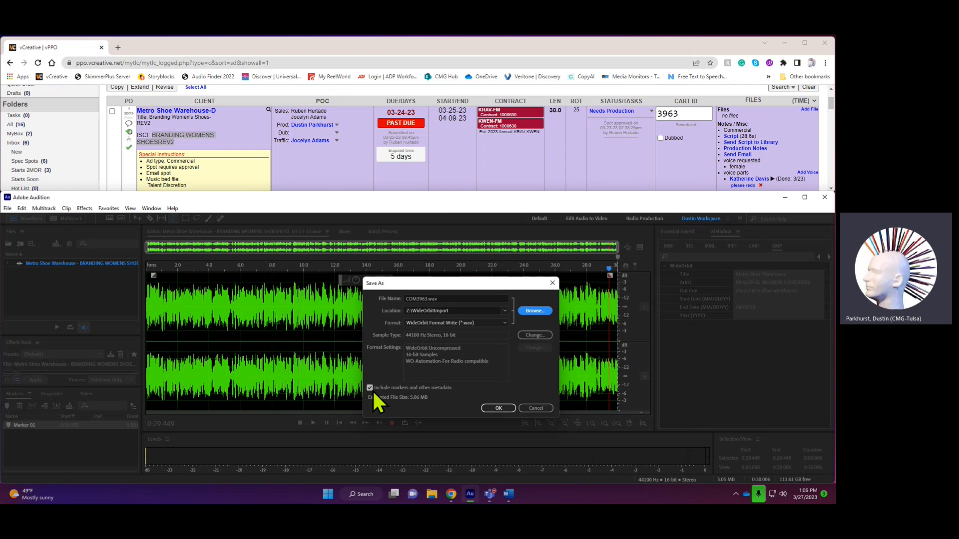
- Save COM3963.wav in WideOrbit Format Write with its markers and metadata, and dismiss the WideOrbit save notice
{"action": "left_click", "coordinate": [499, 408]}
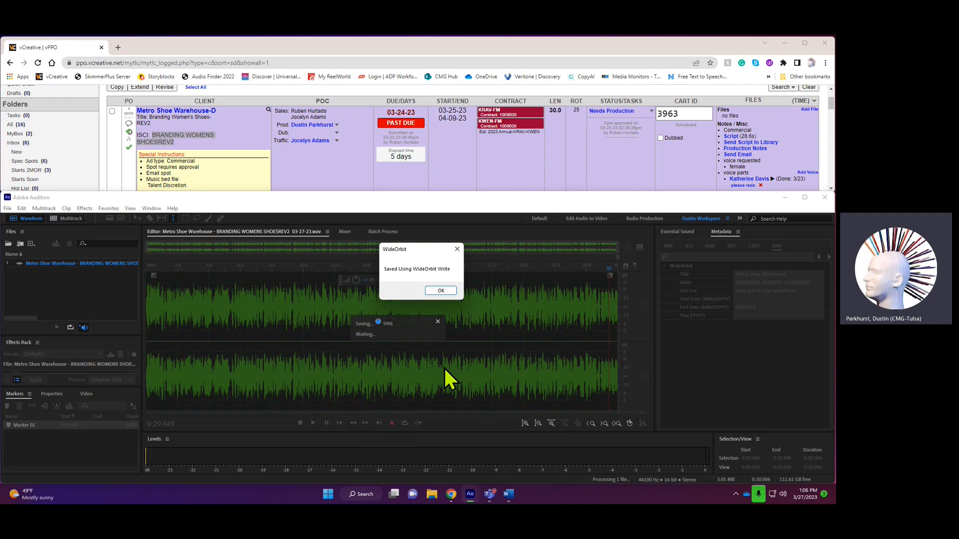
{"action": "left_click_drag", "start_coordinate": [405, 250], "coordinate": [440, 240]}
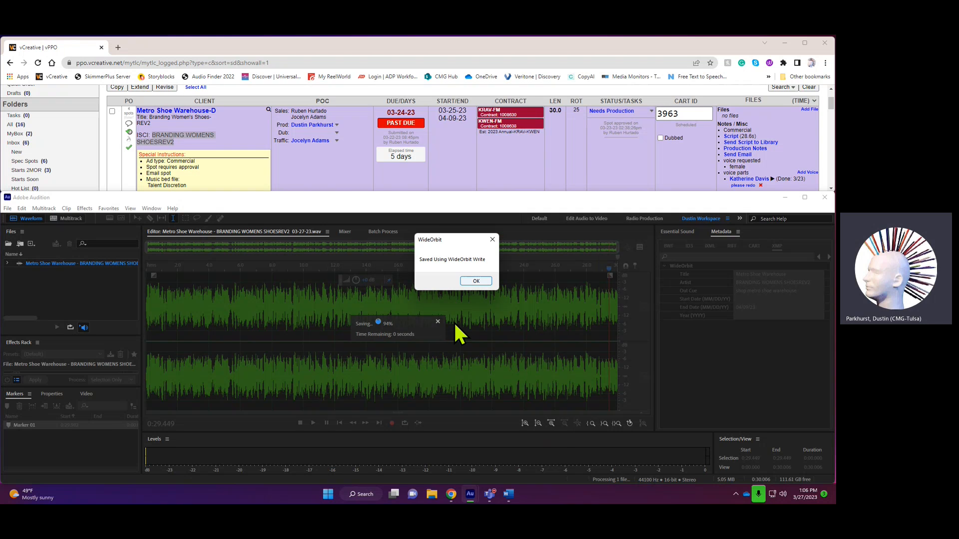
{"action": "mouse_move", "coordinate": [471, 499]}
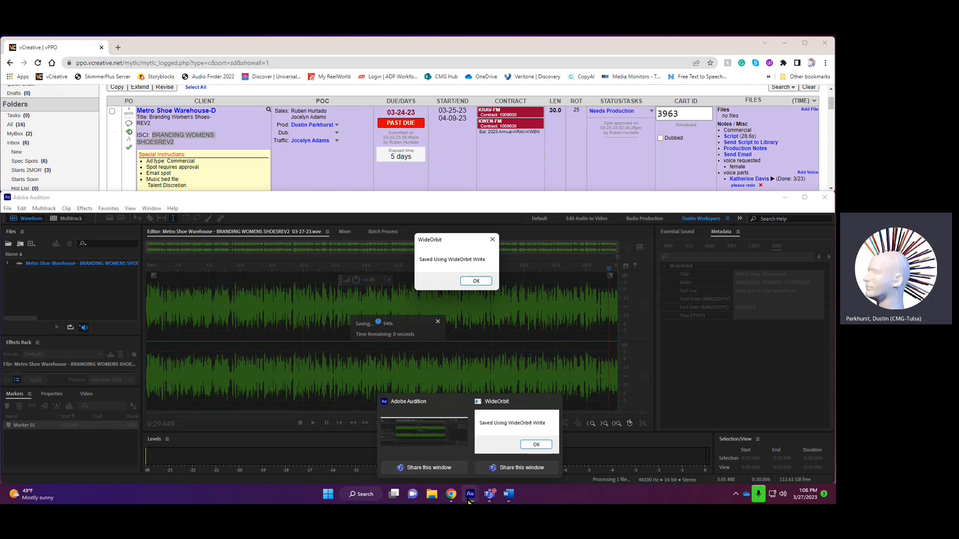
{"action": "left_click", "coordinate": [475, 280]}
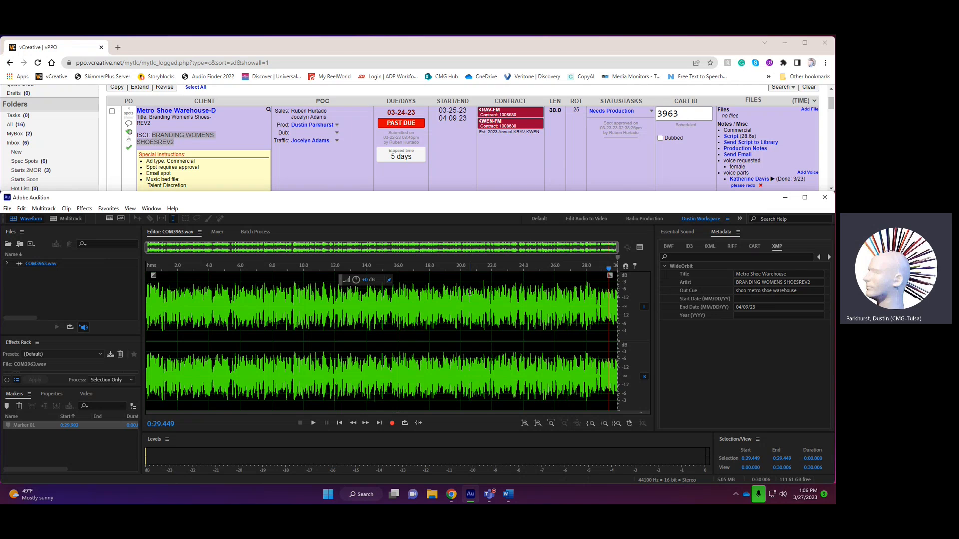